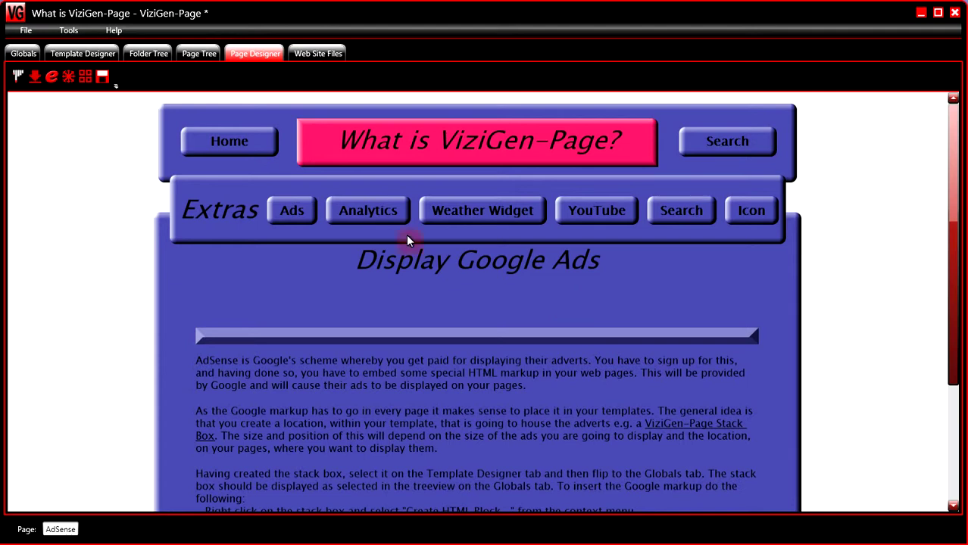
Draw a stack box about 860 wide and 23 high in the page content box, just below the Display Google Ads heading
click(35, 76)
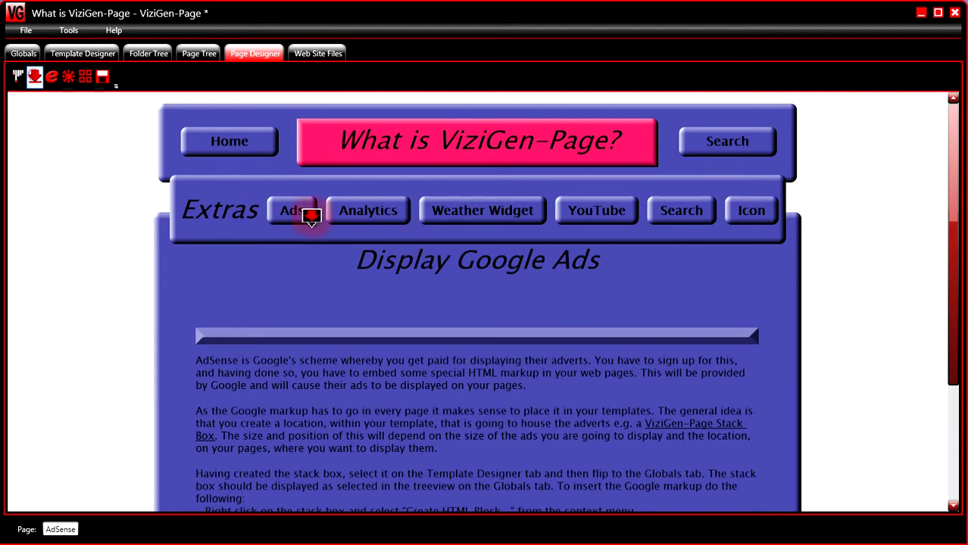
click(379, 266)
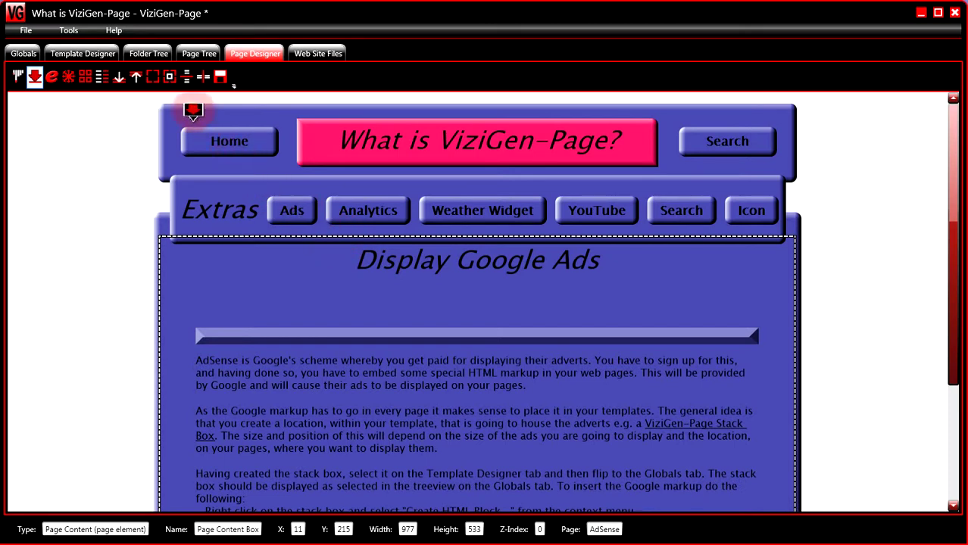
click(153, 80)
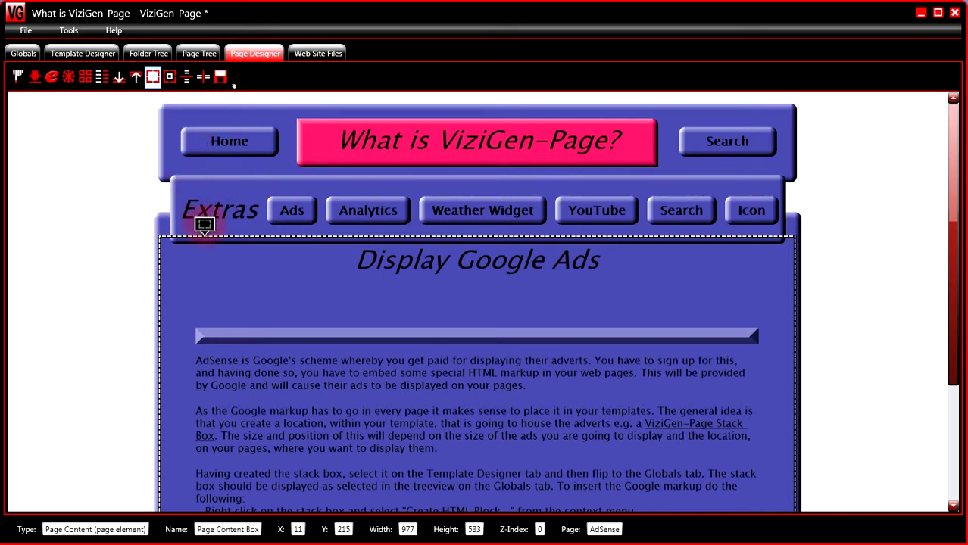
click(260, 288)
drag(321, 278, 757, 281)
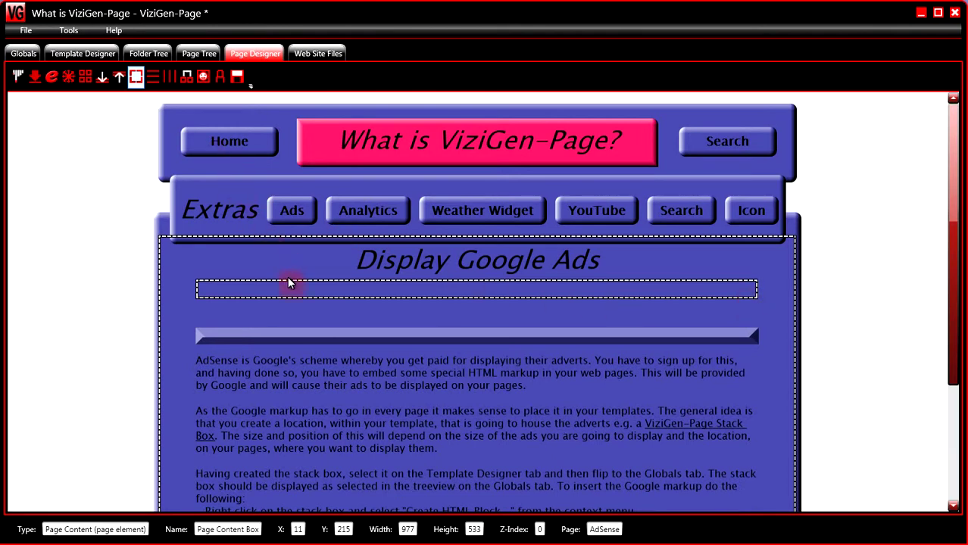
Rename the new stack box as Google AdSense Stack Box and set its background colour to Impact
click(152, 79)
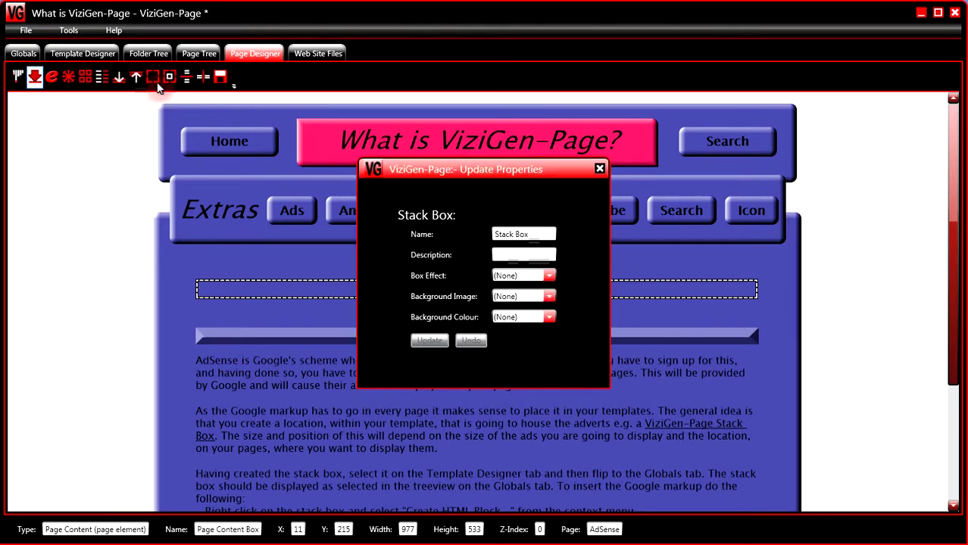
click(530, 231)
text(Goog)
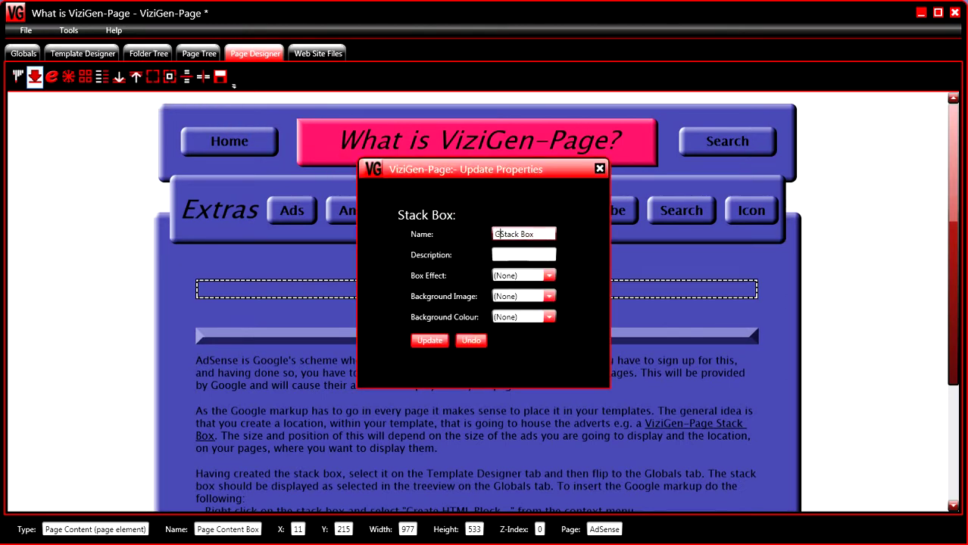
text(le Ad)
text(Sens)
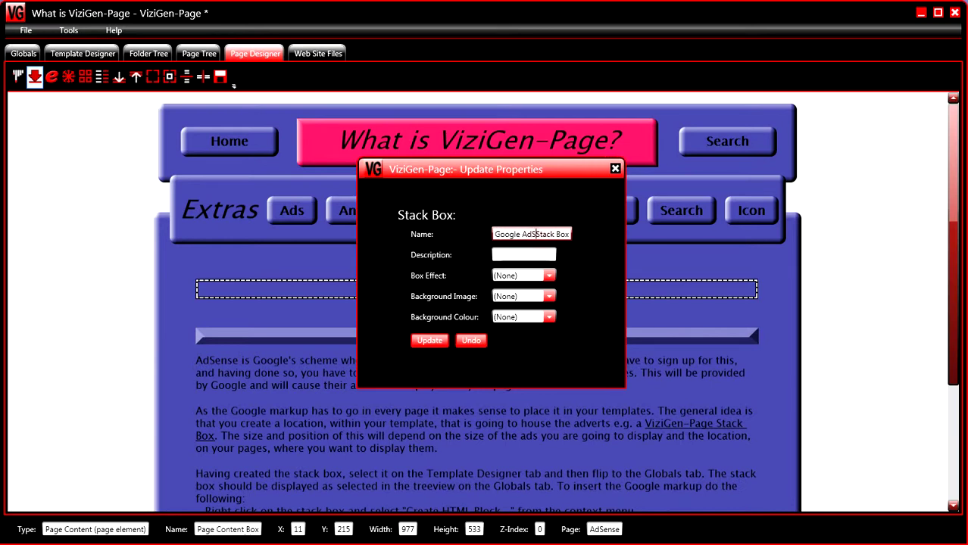
text(e)
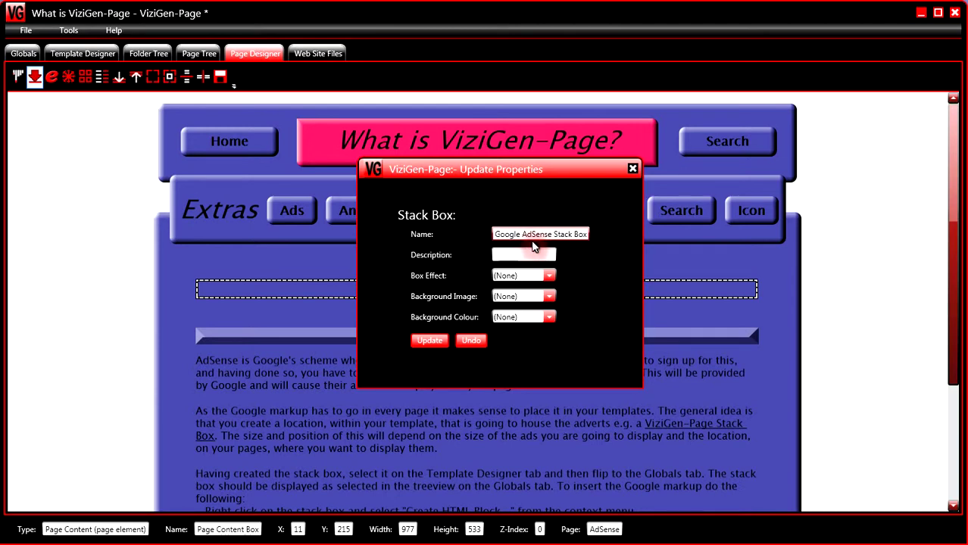
click(550, 318)
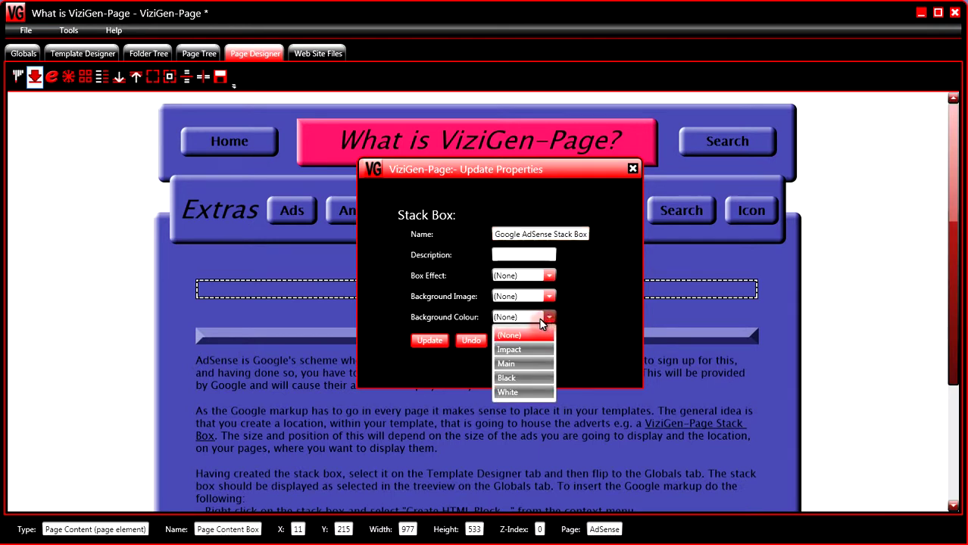
click(510, 350)
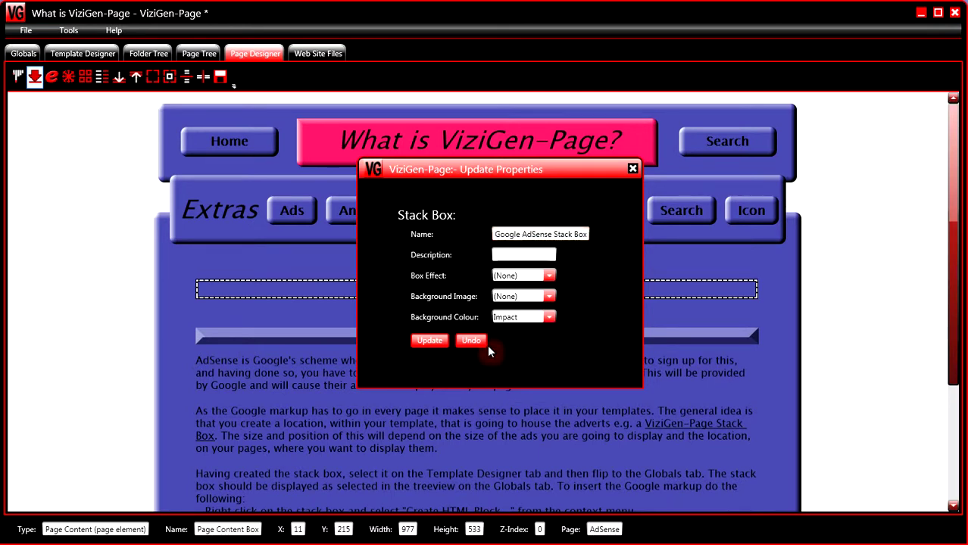
click(428, 342)
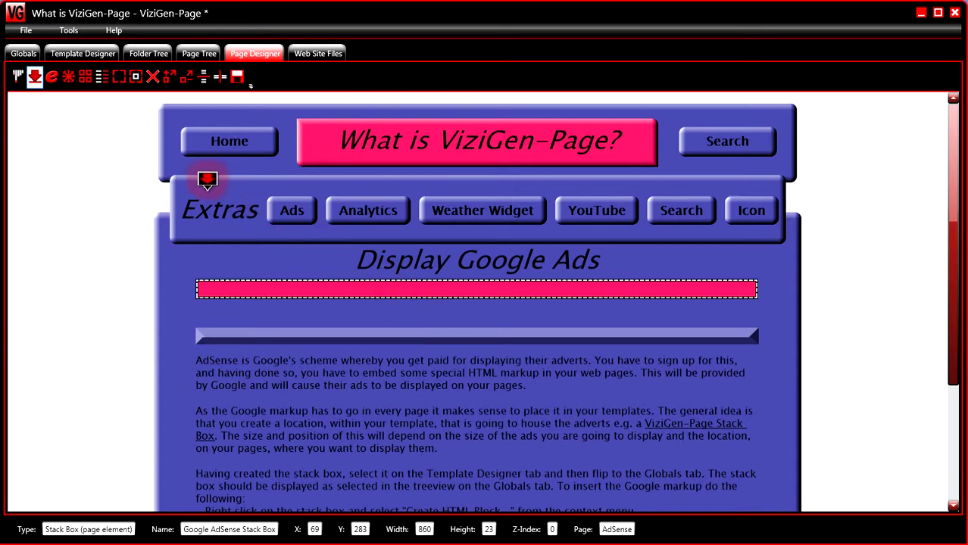
Narrow the Google AdSense Stack Box to a width of 728 and position it horizontally centred at about Y 297
drag(68, 77, 675, 270)
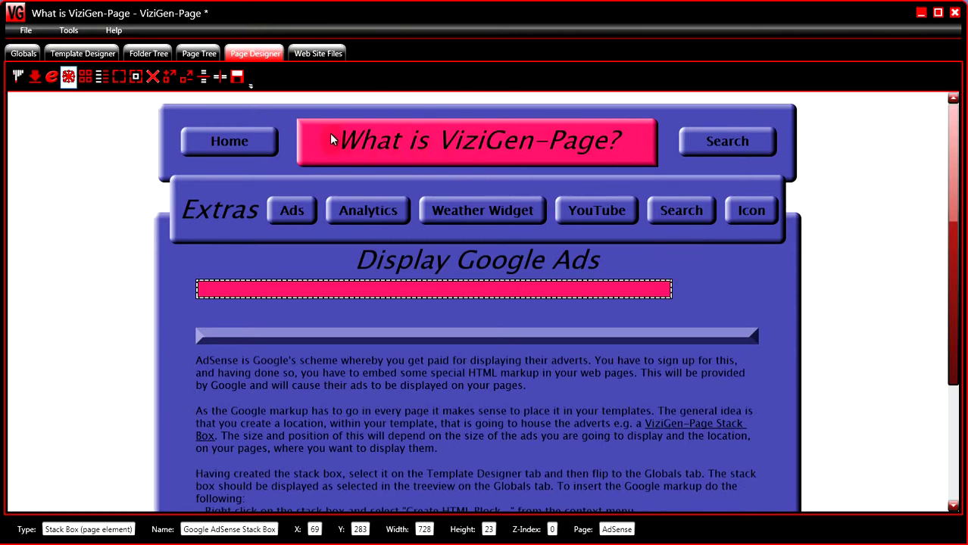
click(219, 79)
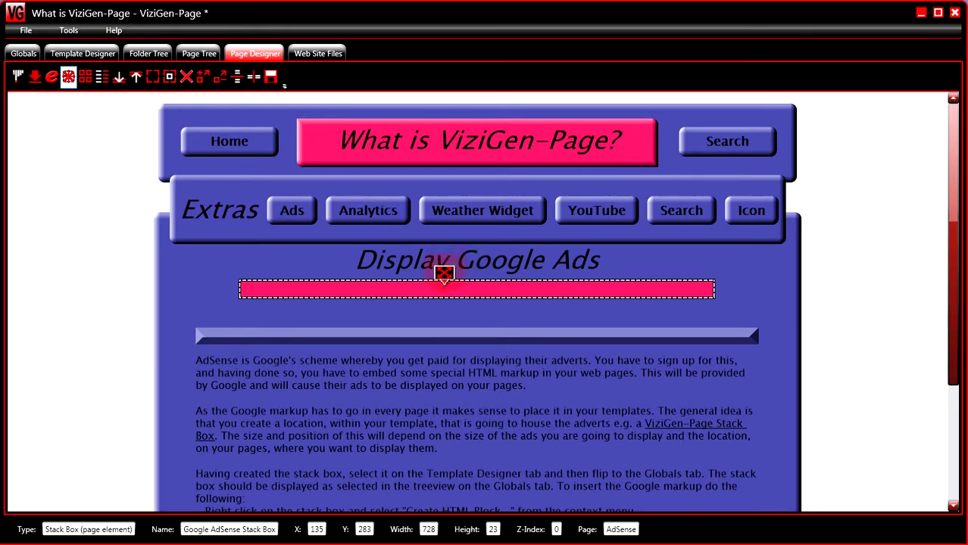
drag(443, 270, 444, 284)
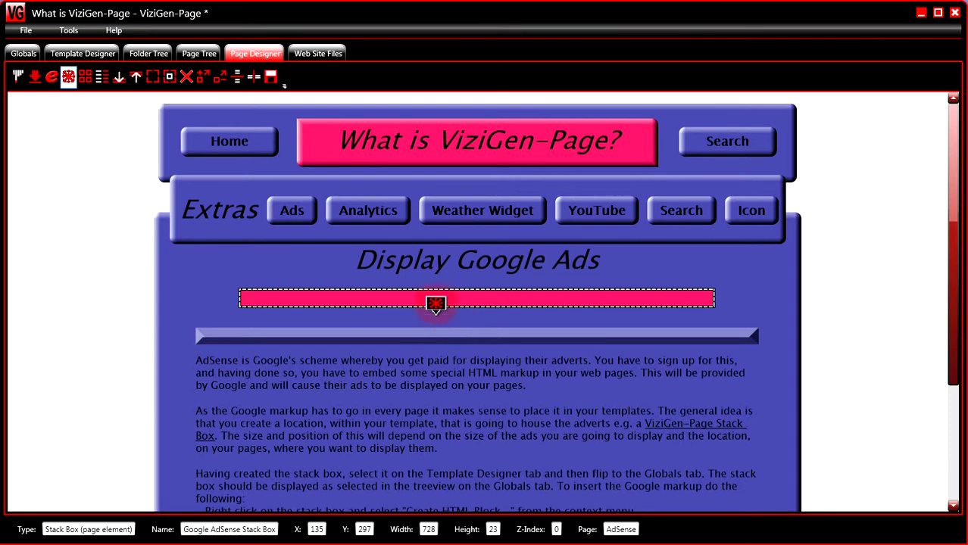
Add an HTML block named Google AdSense Markup inside the Google AdSense Stack Box in the page structure
click(199, 55)
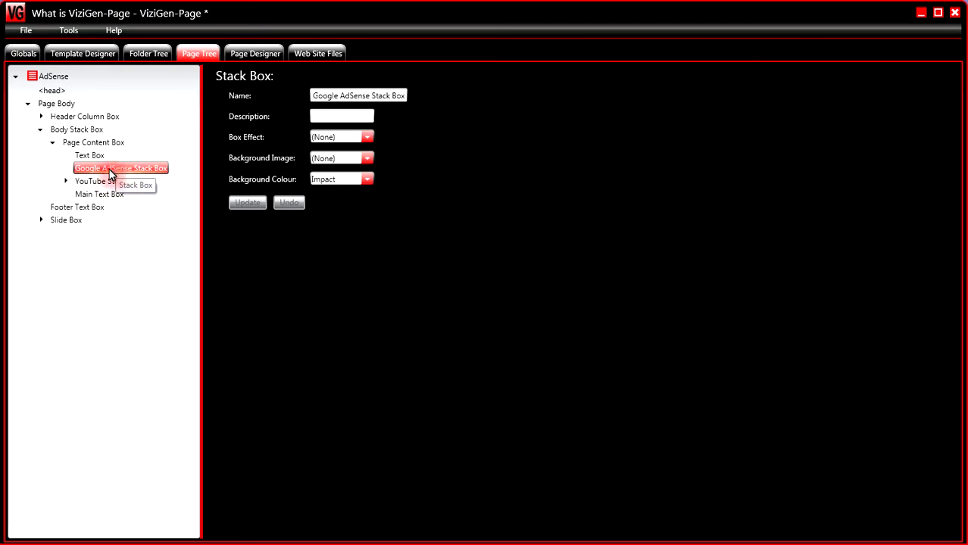
right_click(119, 171)
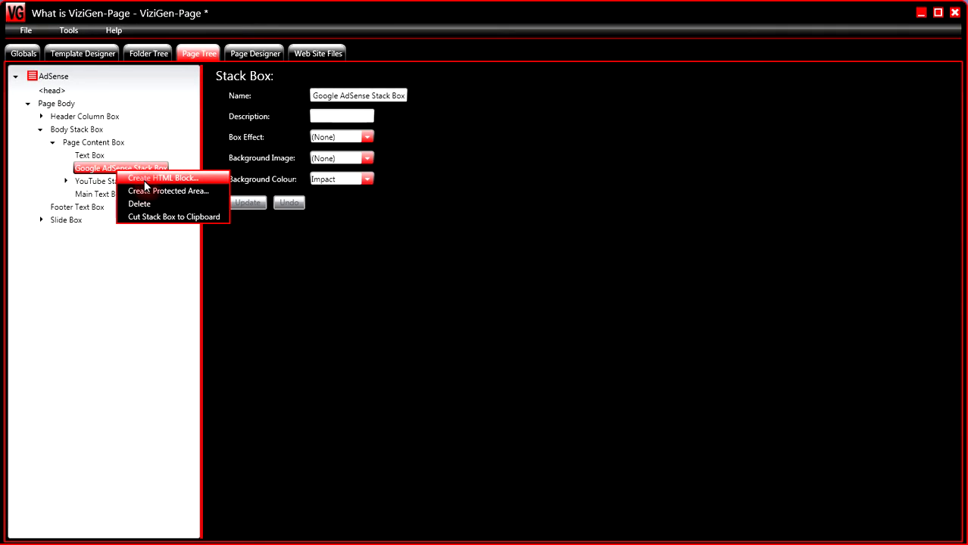
click(143, 178)
click(292, 94)
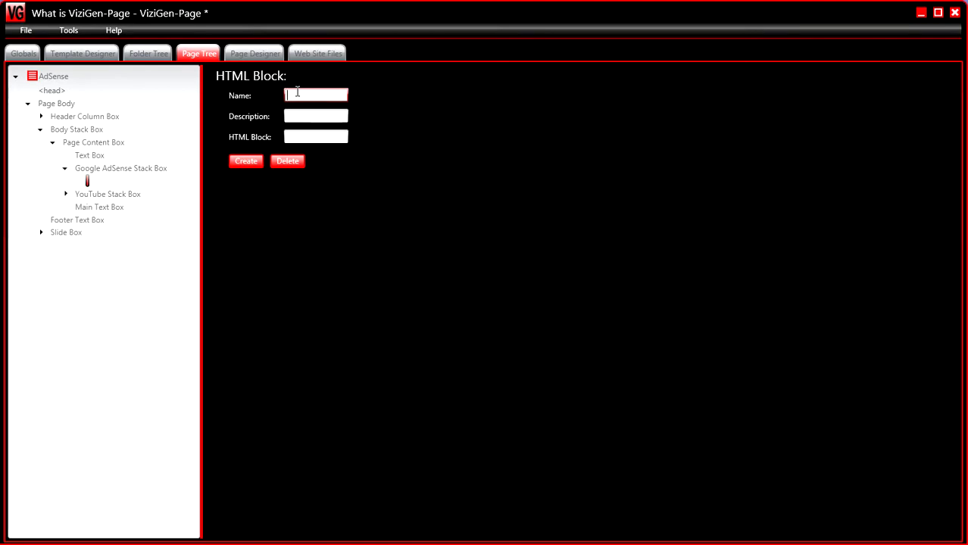
text(Google AdSense Ma)
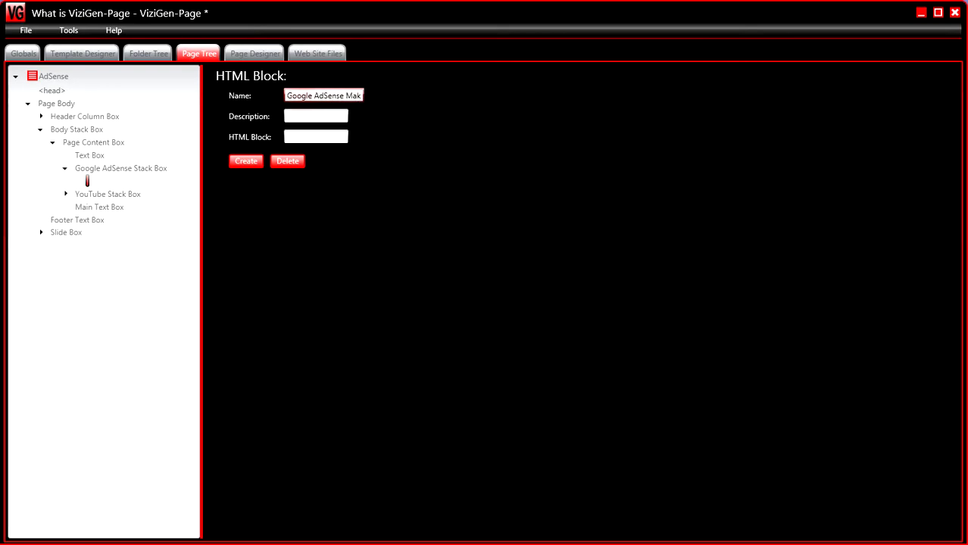
text(rkup)
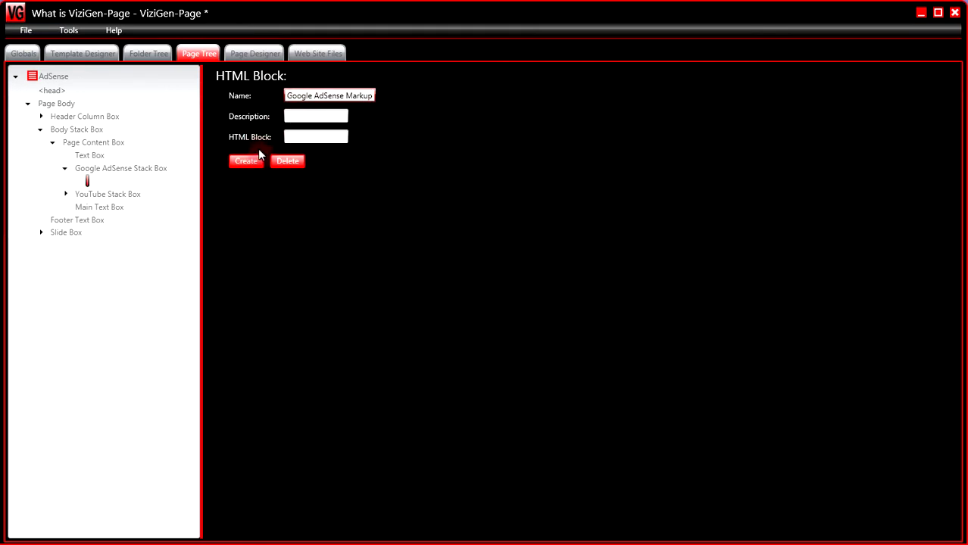
Paste the copied Google ad script as the content of the HTML block and create the block
click(288, 136)
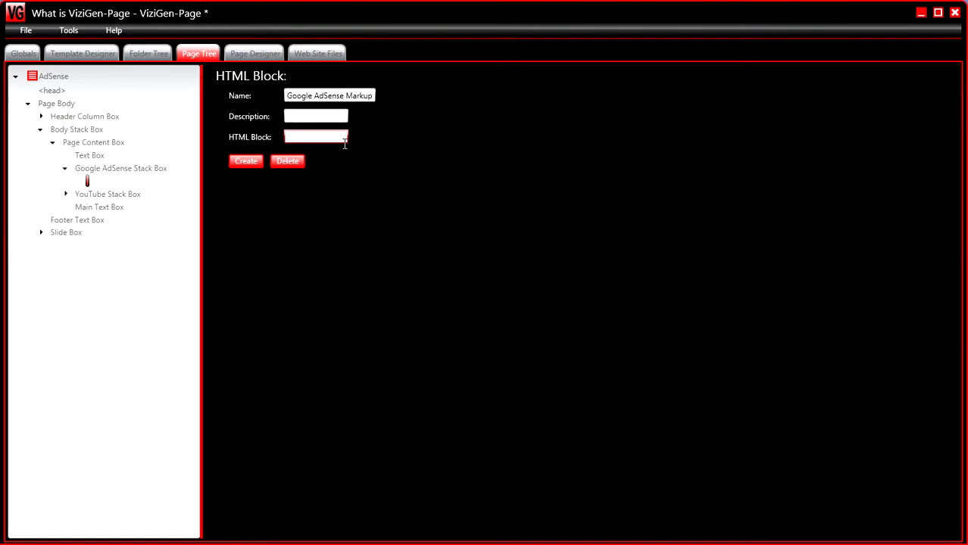
click(312, 136)
key(ctrl+v)
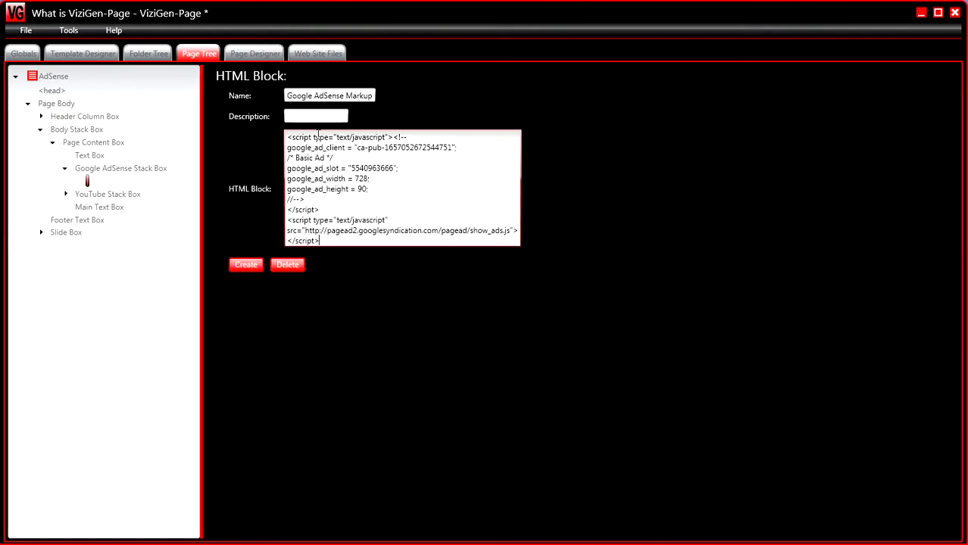
click(243, 264)
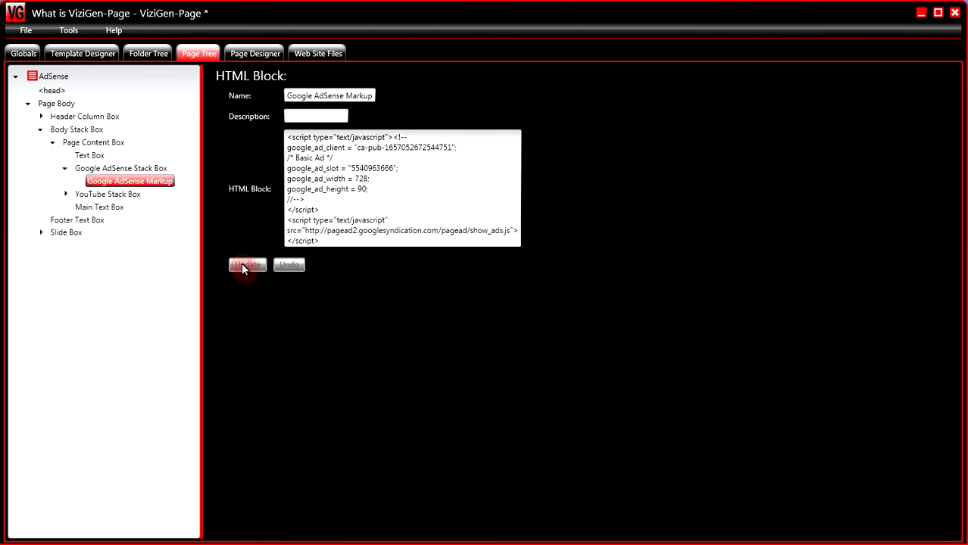
Check the AdSense page in the designer and compare it with the version open in Firefox
click(242, 53)
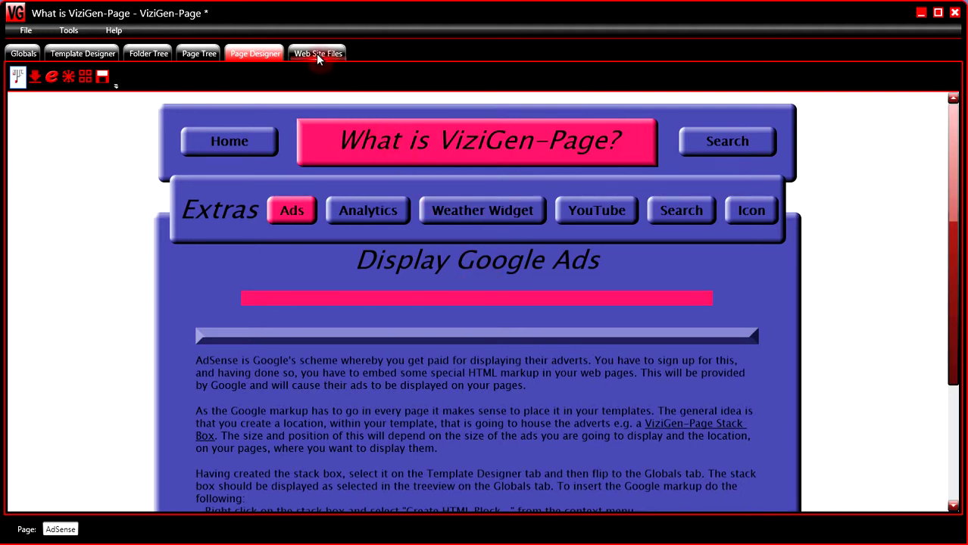
click(348, 533)
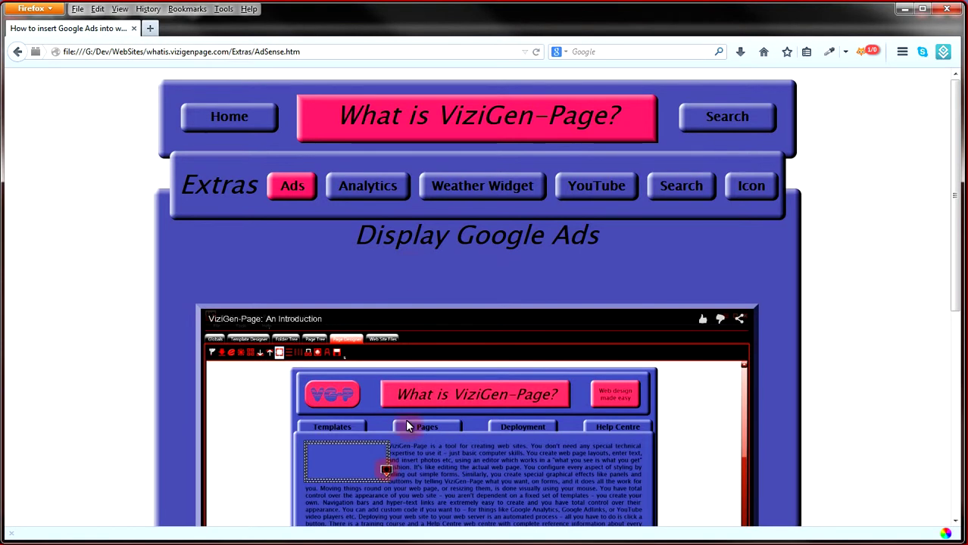
click(222, 540)
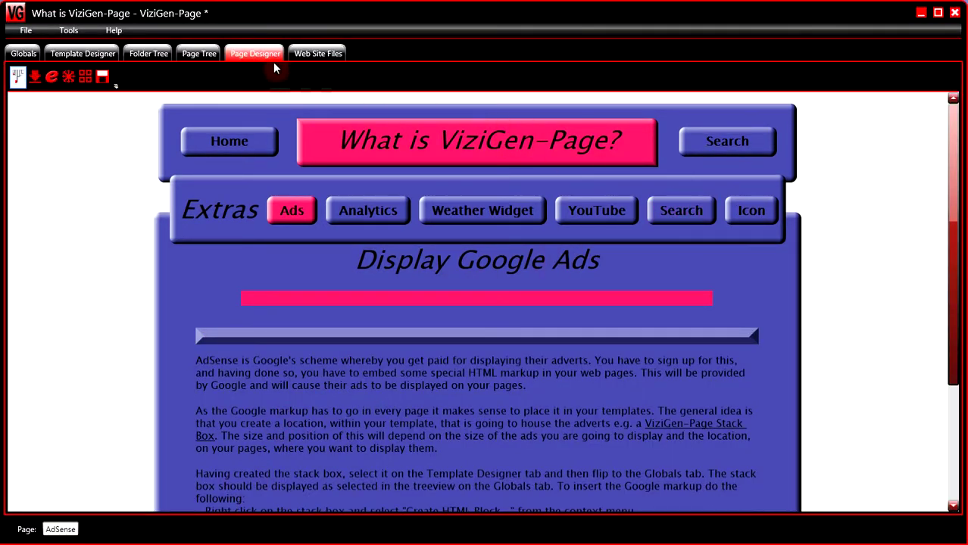
Generate the web site files and reload the AdSense page in Firefox
click(313, 52)
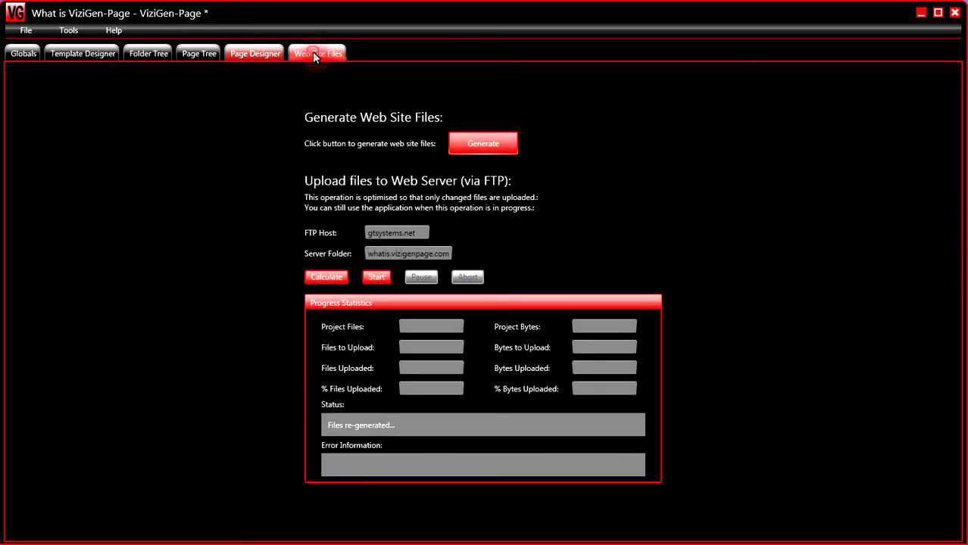
click(482, 144)
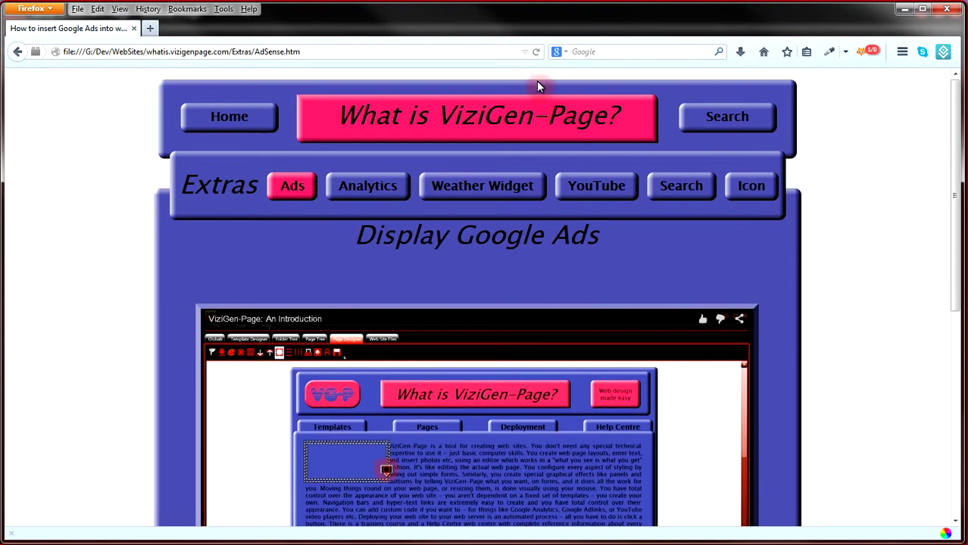
click(536, 55)
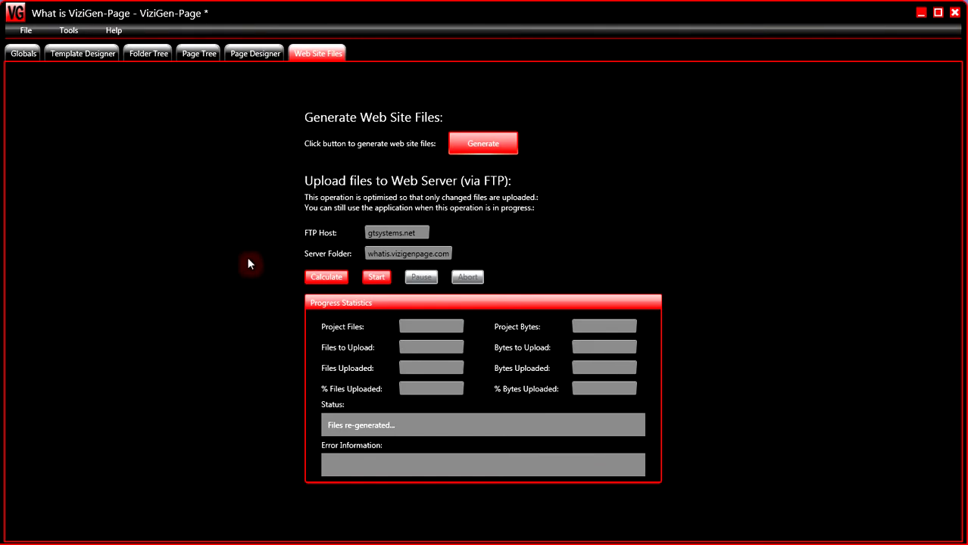
Reduce the height of the Google AdSense Stack Box to 10 in the page designer
click(255, 53)
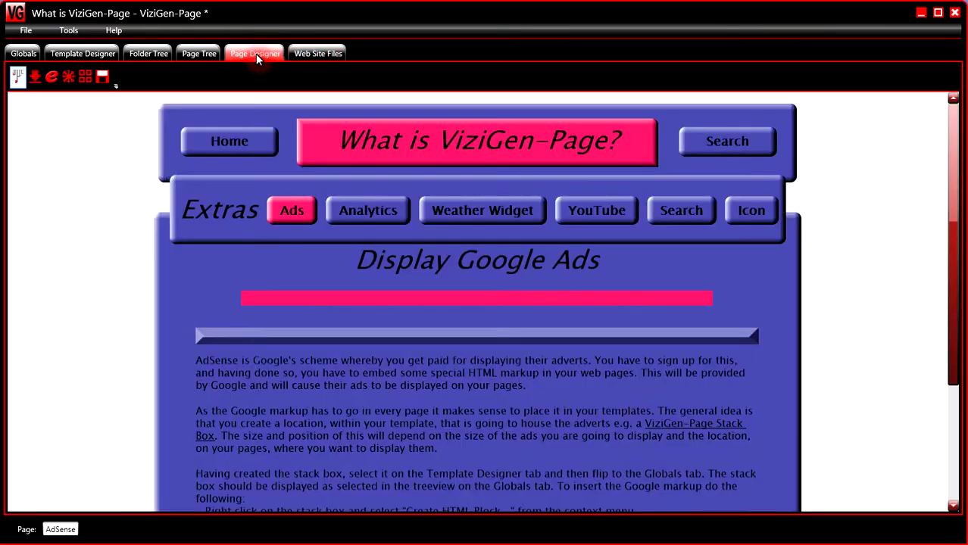
click(68, 76)
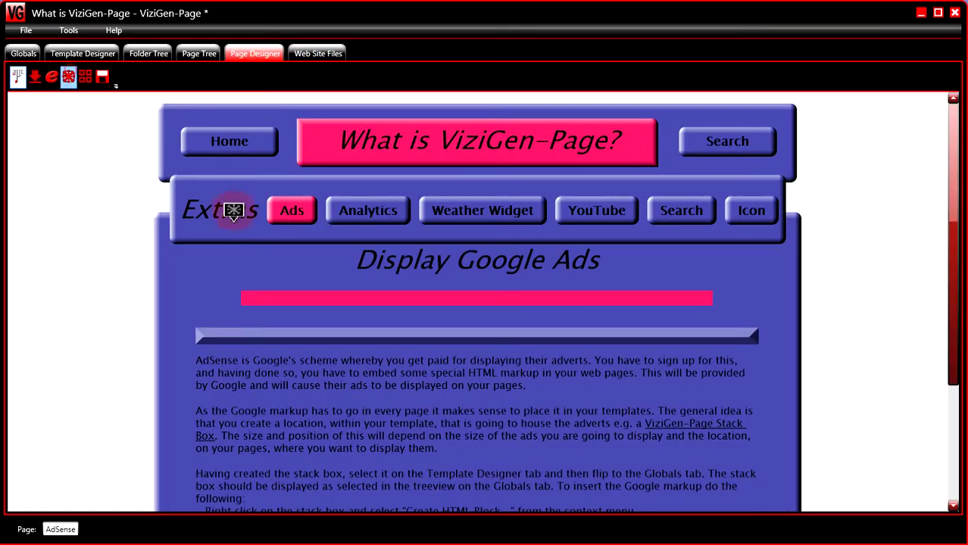
click(279, 295)
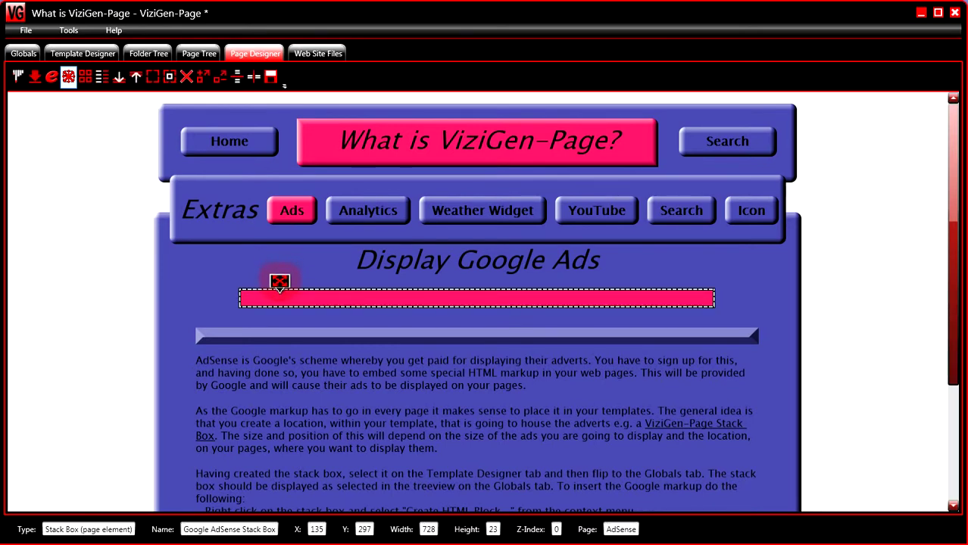
key(shift+Up)
key(shift+Up)
key(shift+Up)
key(shift+Up)
key(shift+Up)
key(shift+Up)
key(shift+Up)
key(shift+Up)
key(shift+Up)
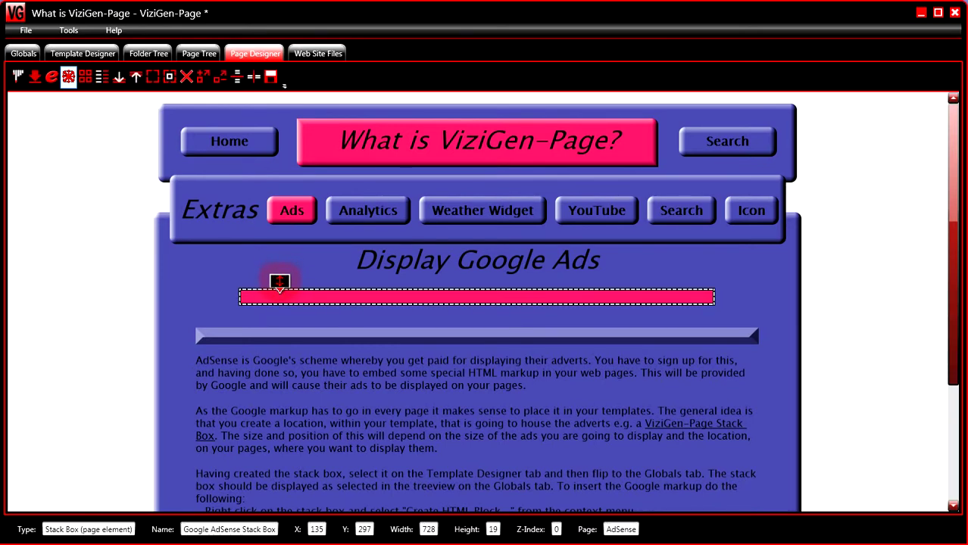
key(shift+Up)
key(shift+Up)
key(shift+Up)
key(shift+Up)
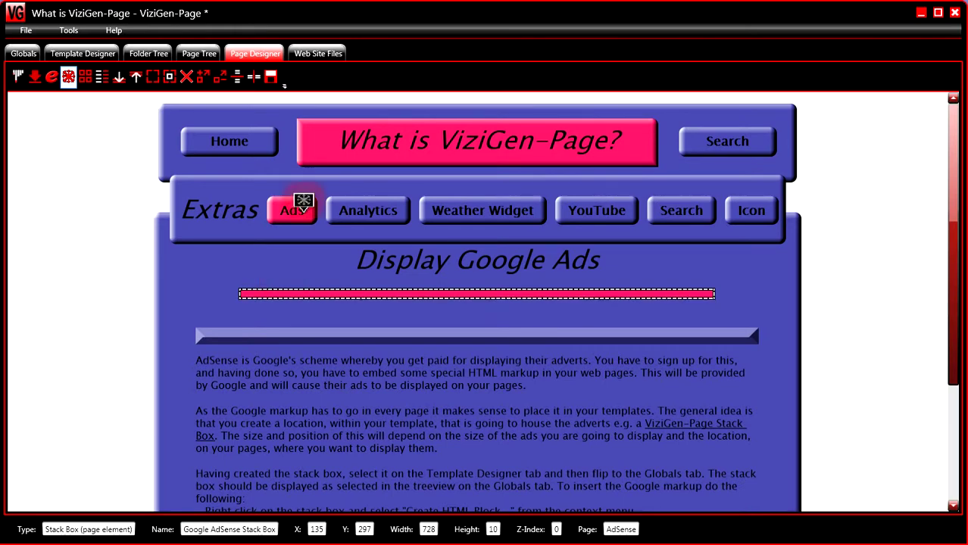
Regenerate the web site files with the reduced stack box height
click(323, 56)
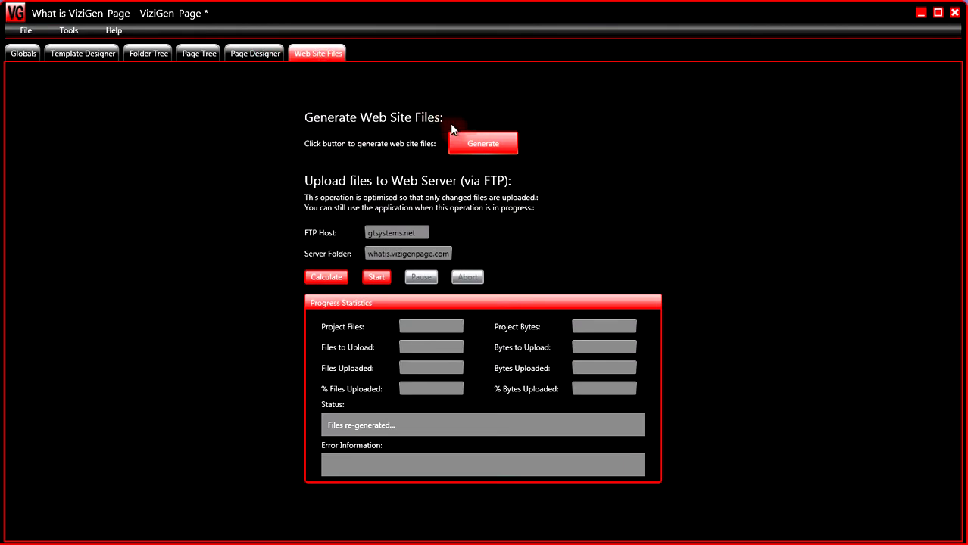
click(481, 142)
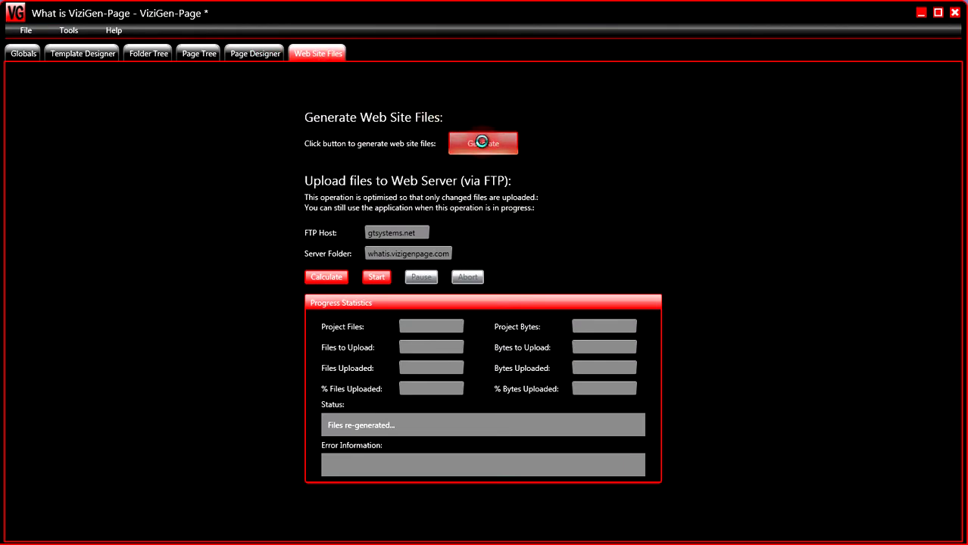
Switch to Firefox, reload the AdSense page to check the ad, and return to the ViziGen-Page page designer
click(356, 537)
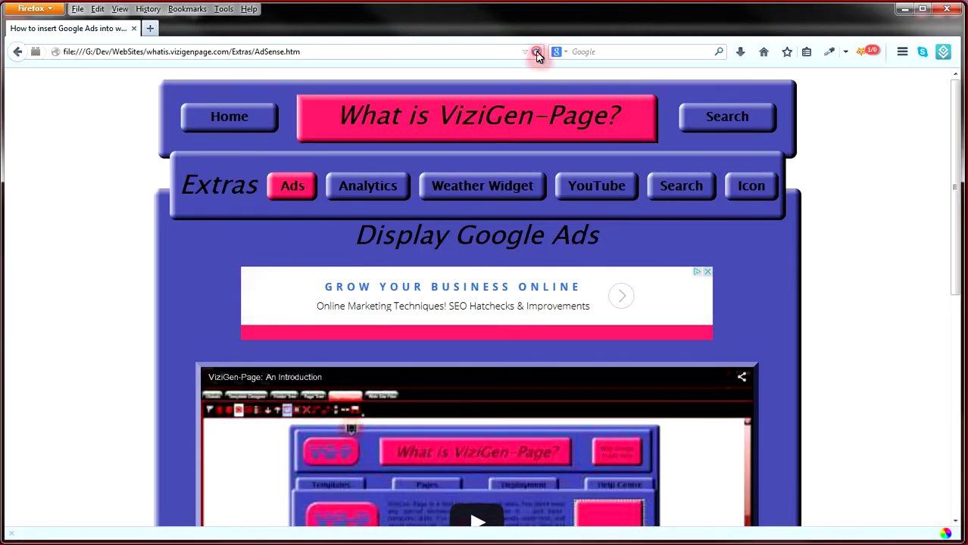
click(535, 51)
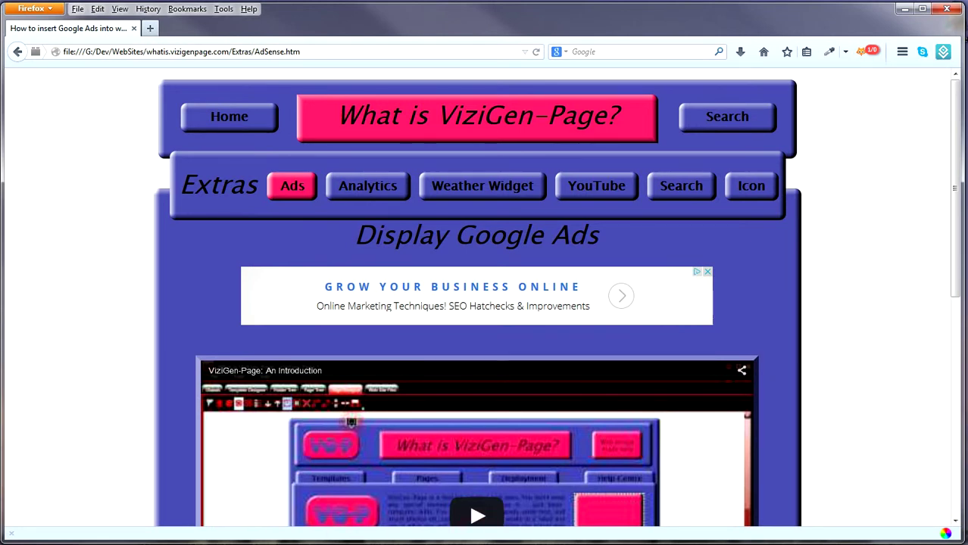
key(alt+Tab)
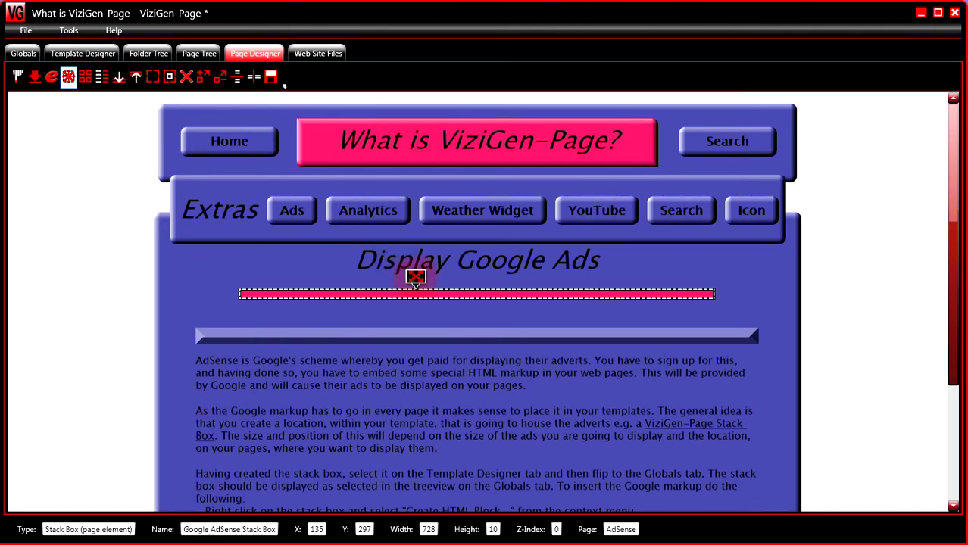
Move the Google AdSense Stack Box up to Y 276, just below the Display Google Ads heading
key(Up)
key(Up)
key(Up)
key(Up)
key(Up)
key(Up)
key(Up)
key(Up)
key(Up)
key(Up)
key(Up)
key(Up)
key(Up)
key(Up)
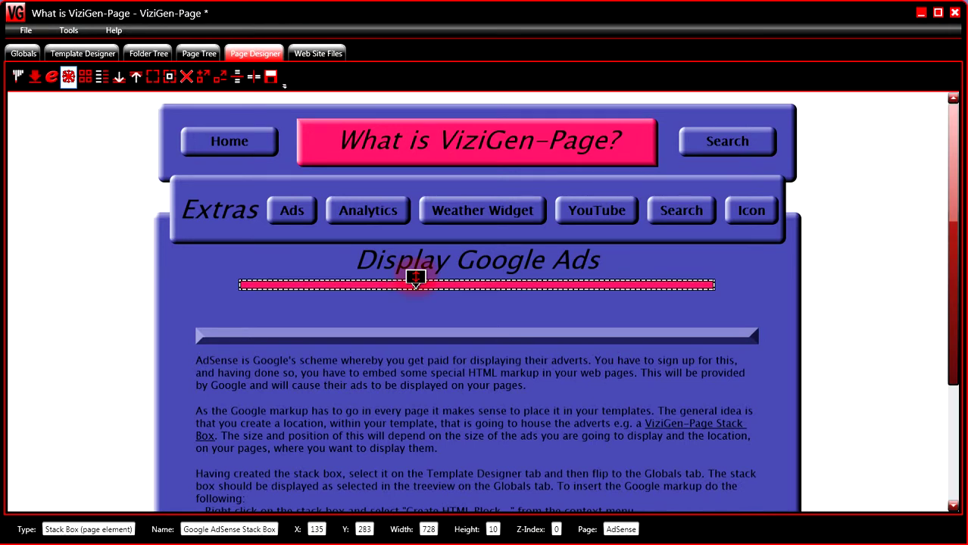
key(Up)
key(Up)
key(Up)
key(Up)
key(Up)
key(Up)
key(Up)
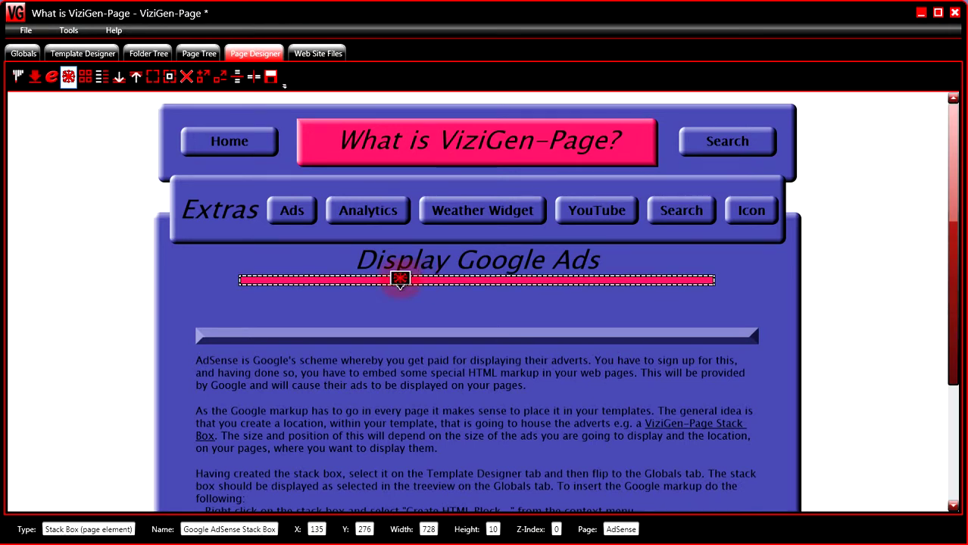
Draw a new stack box about 804 wide and 34 high in the Page Content Box, below the pink ad box
click(281, 288)
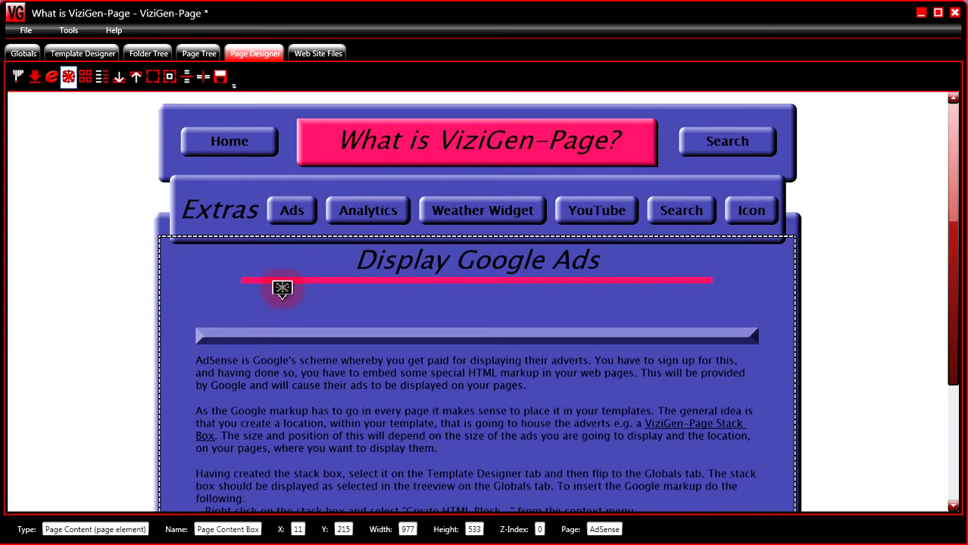
click(152, 77)
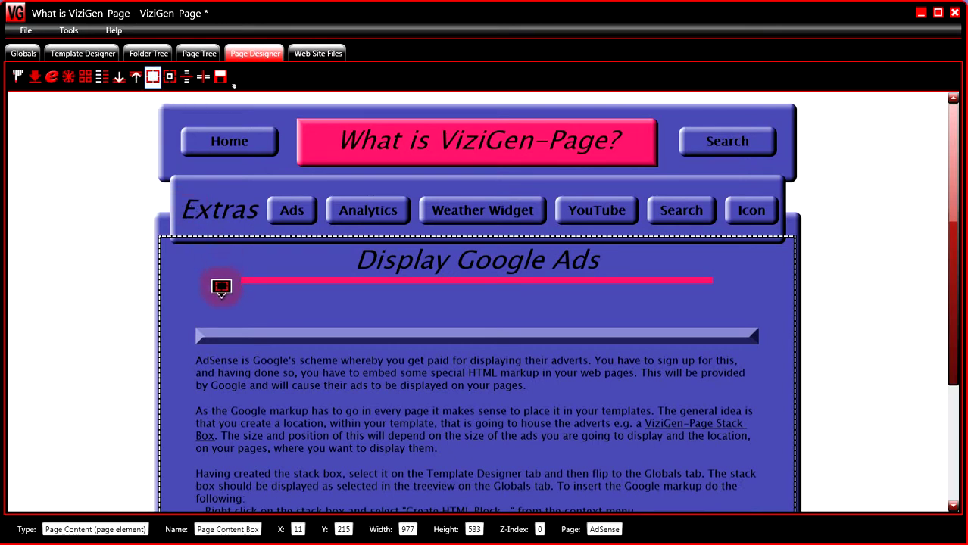
drag(216, 297, 671, 310)
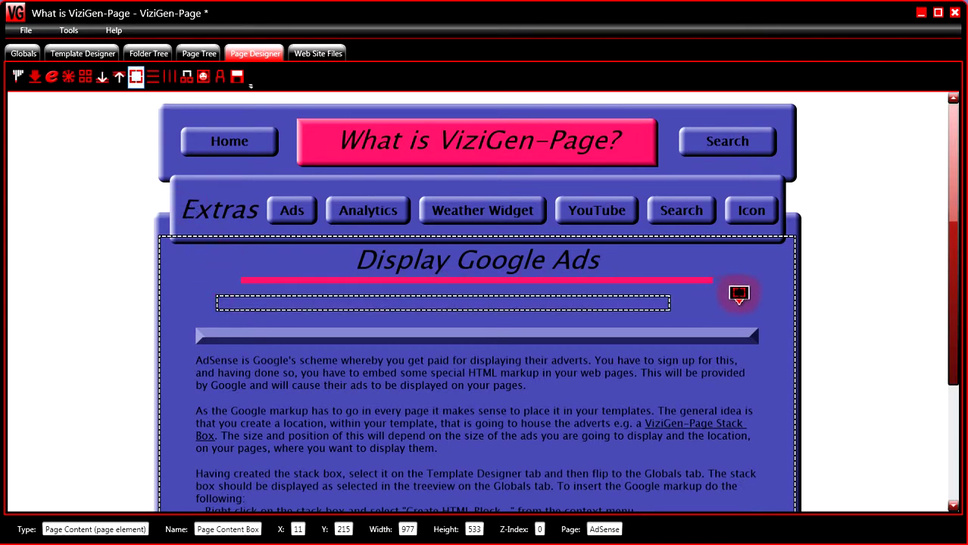
drag(739, 303, 742, 321)
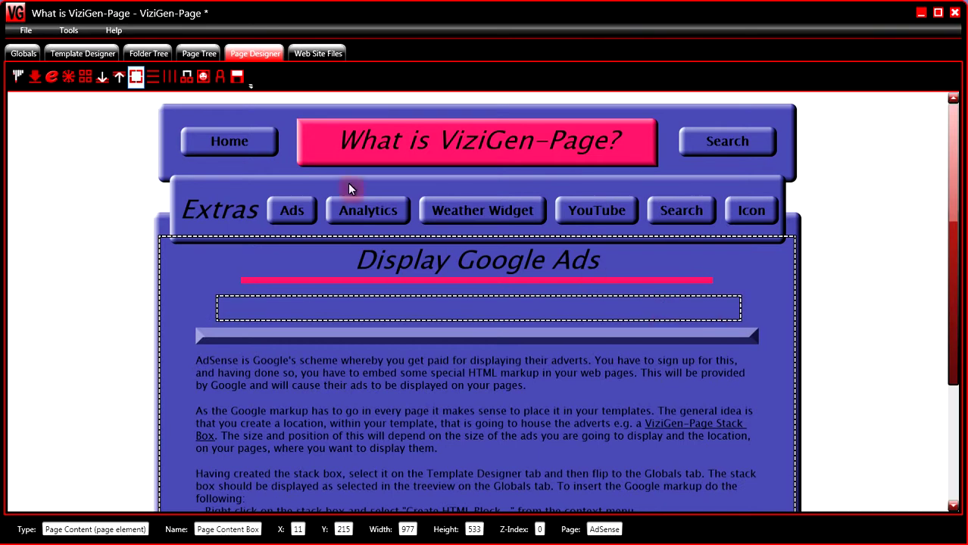
click(153, 76)
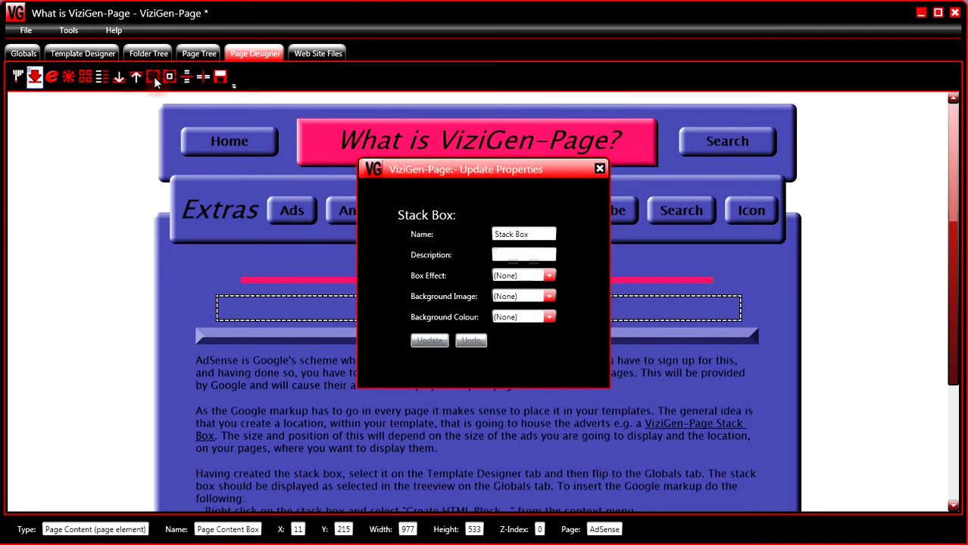
Name the new stack box Frame Stack Box and apply the Video box effect to it
click(535, 236)
key(Home)
text(Frame)
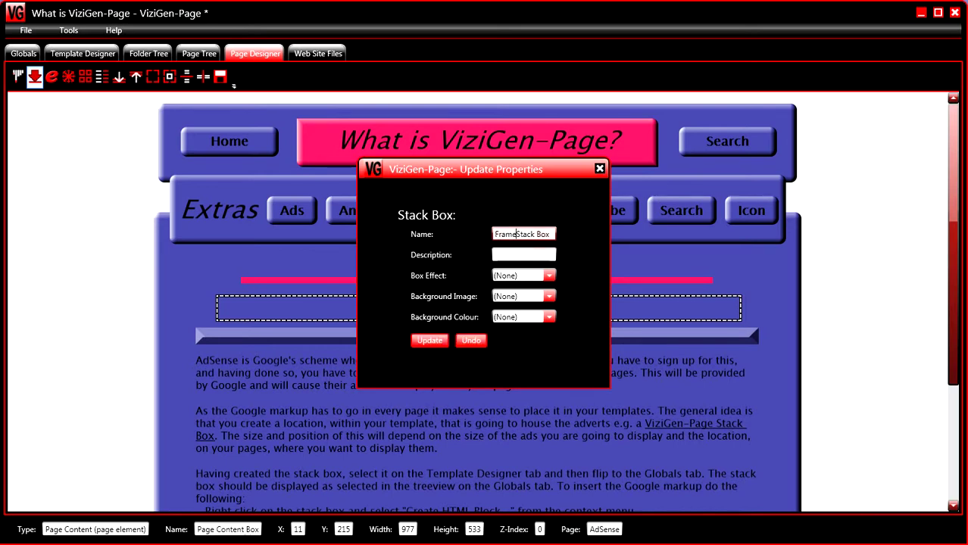
click(548, 278)
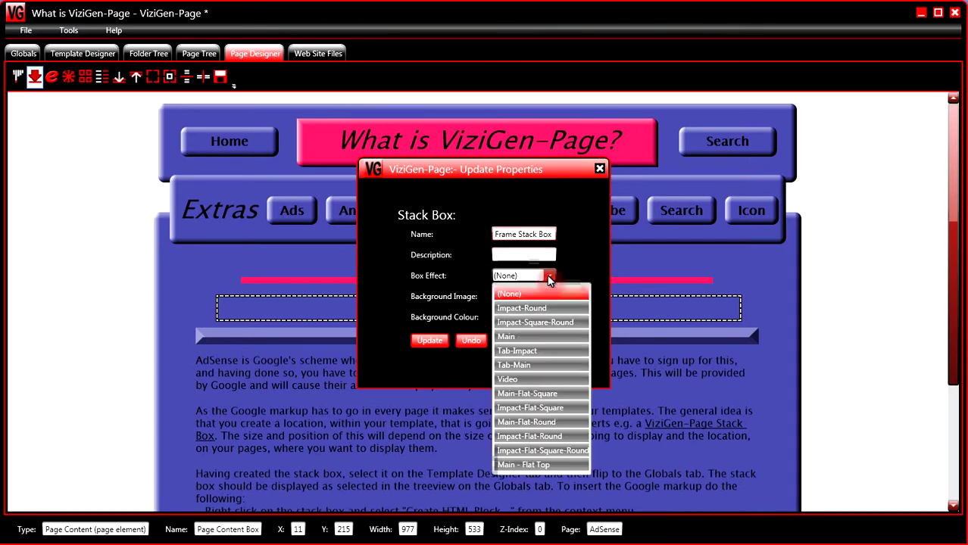
click(511, 379)
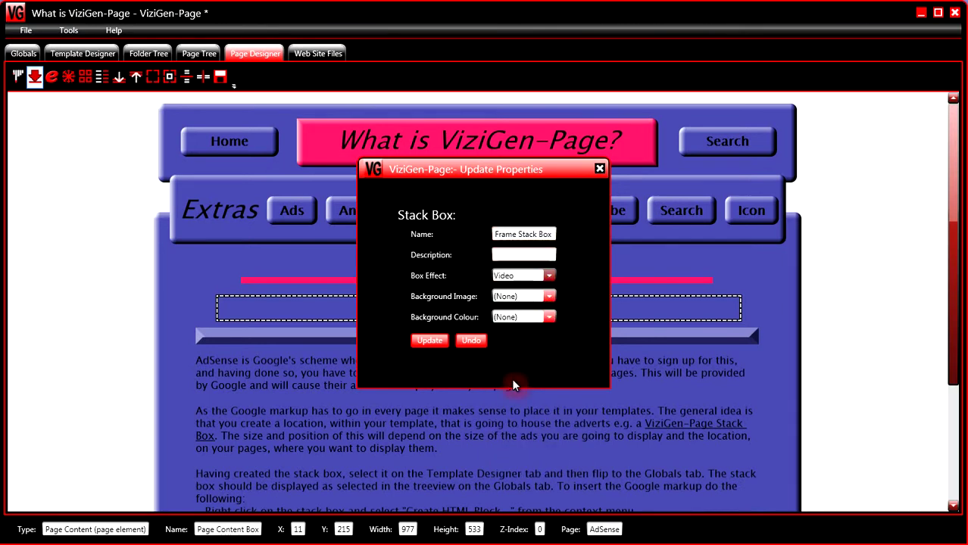
click(429, 340)
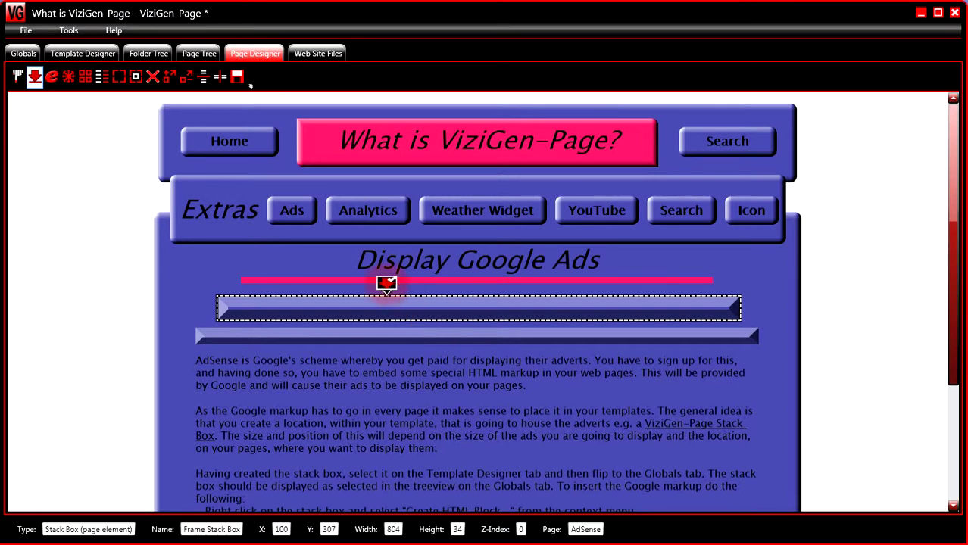
Move the Google AdSense Stack Box into the Frame Stack Box, at about X 116, Y 317
click(311, 270)
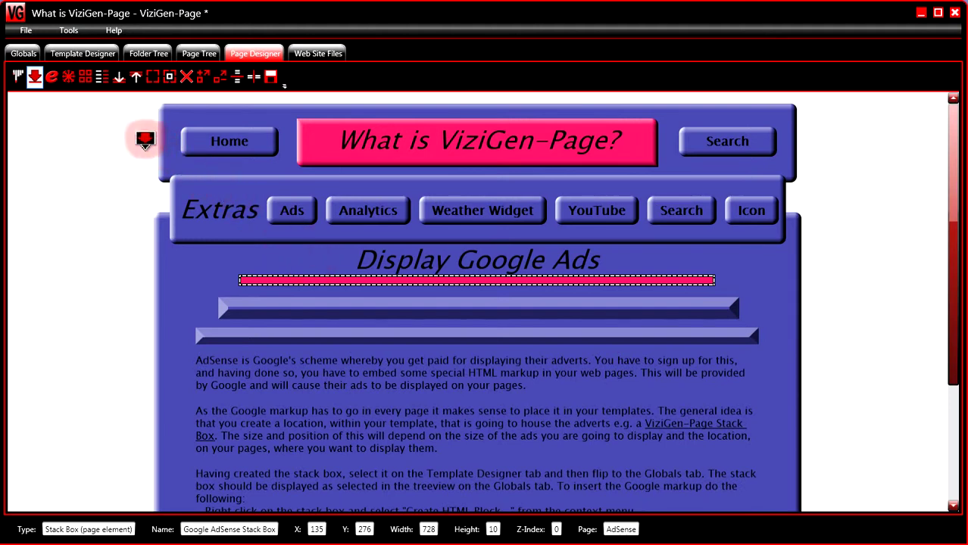
click(68, 76)
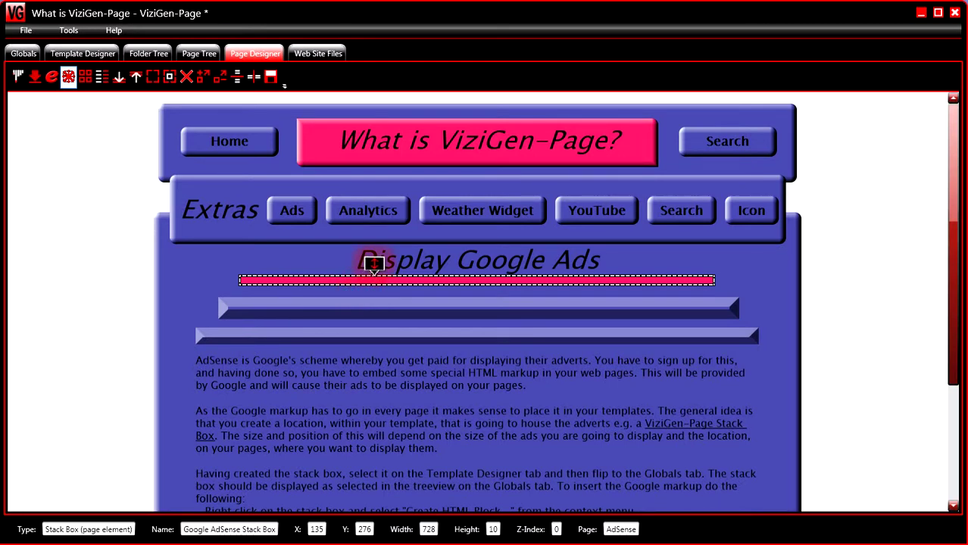
drag(374, 263, 360, 289)
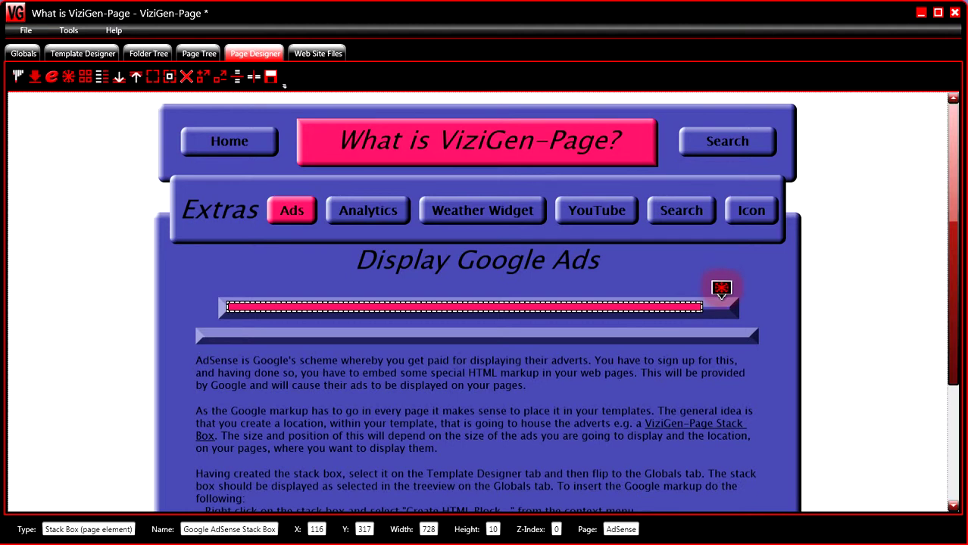
Resize the Frame Stack Box around the ad box to 758 wide and 40 high, with its upper edge at Y 302
click(721, 296)
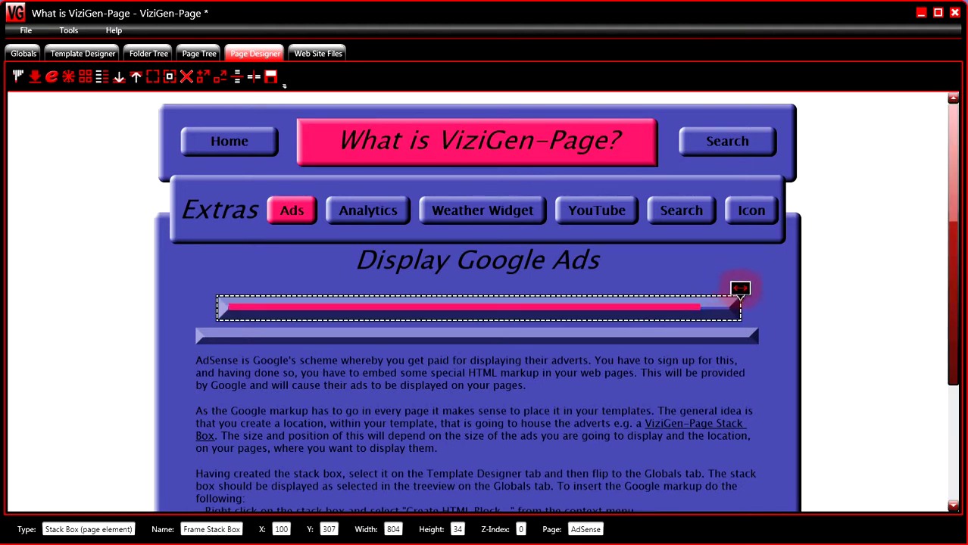
drag(740, 299, 725, 299)
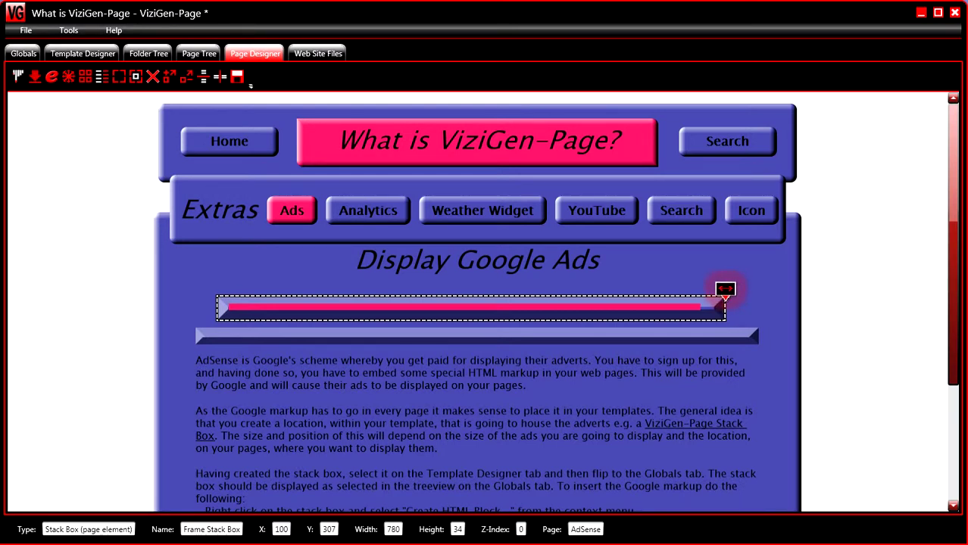
drag(725, 299, 710, 299)
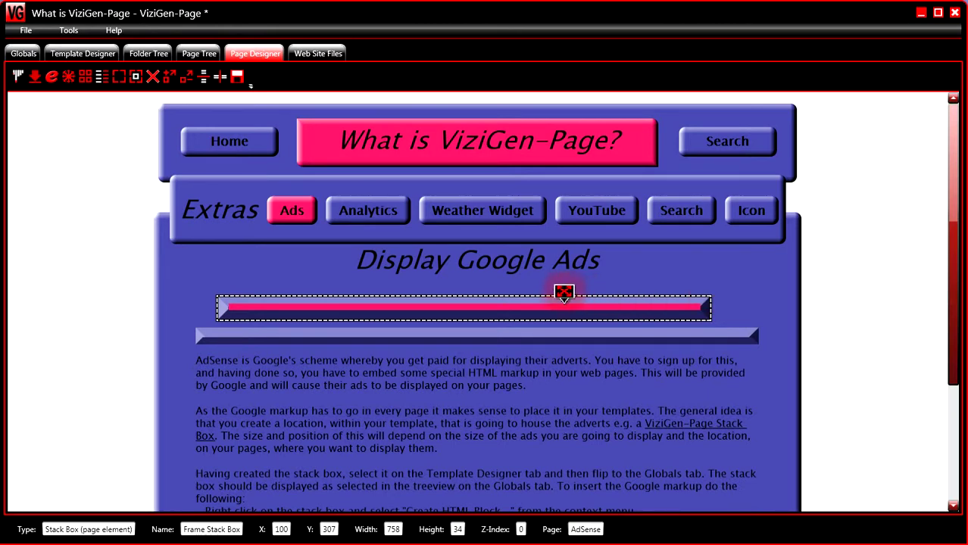
drag(557, 303, 556, 277)
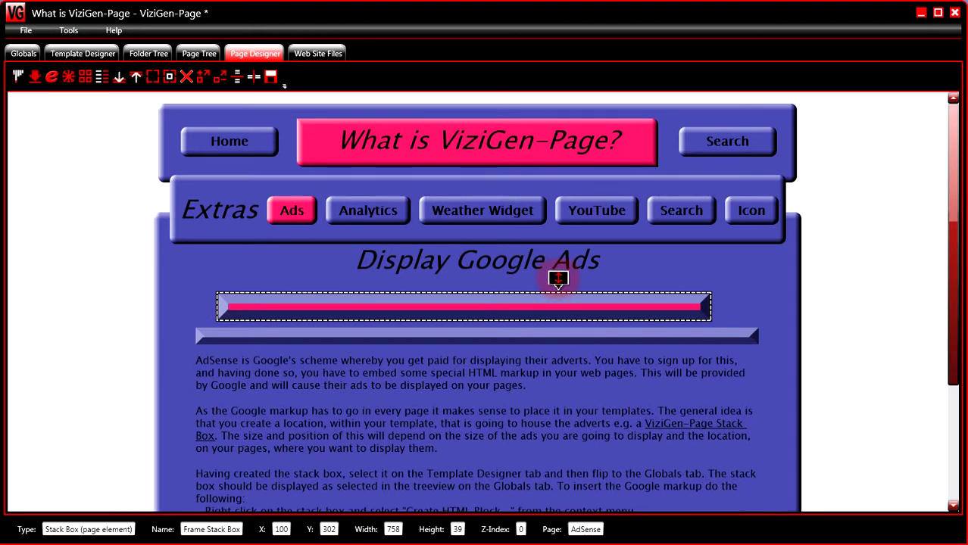
key(shift+Up)
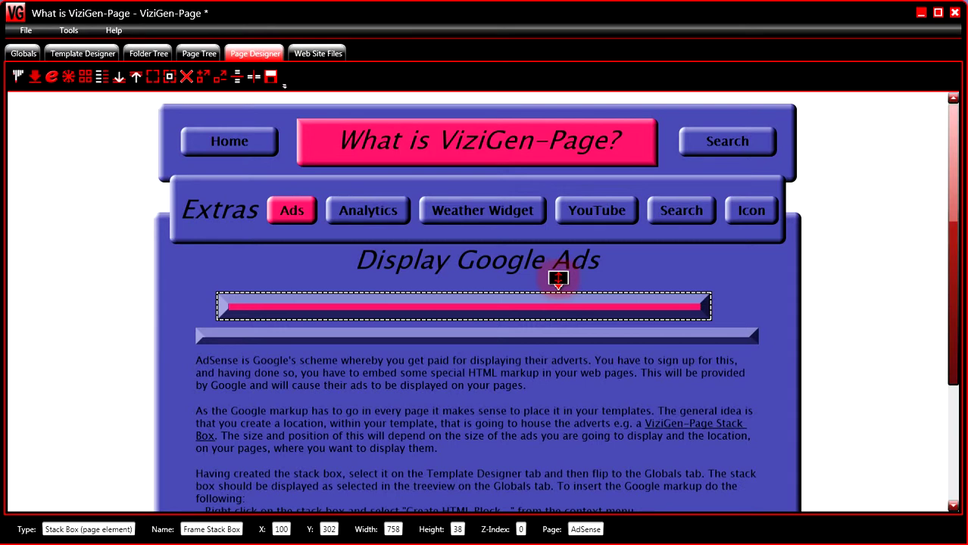
key(shift+Down)
key(shift+Down)
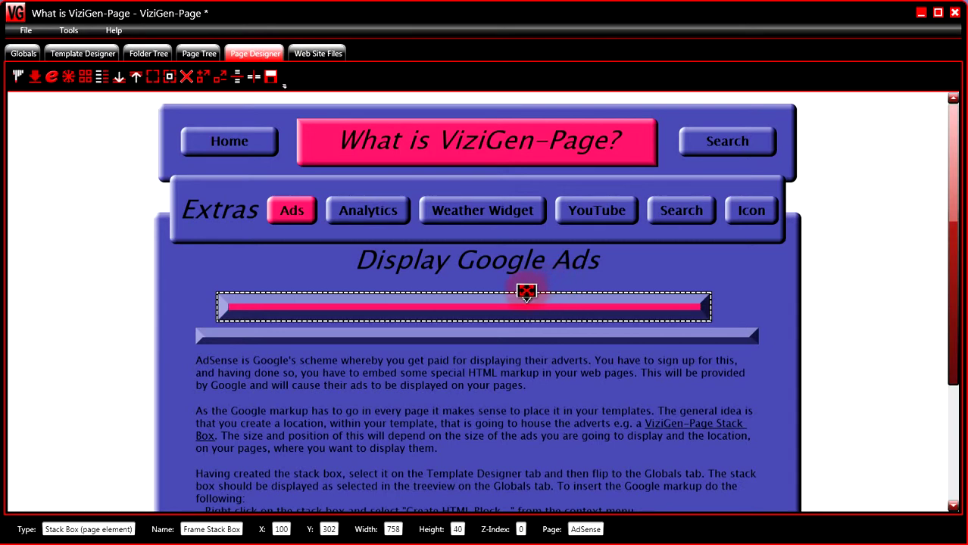
Move the Frame Stack Box up to Y 283 and centre it horizontally in the page content
drag(528, 286, 536, 280)
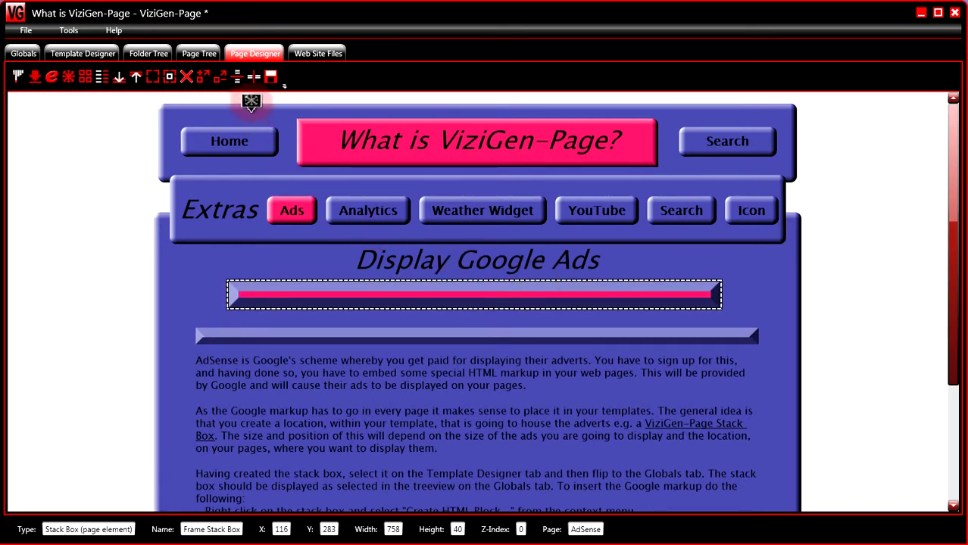
click(254, 78)
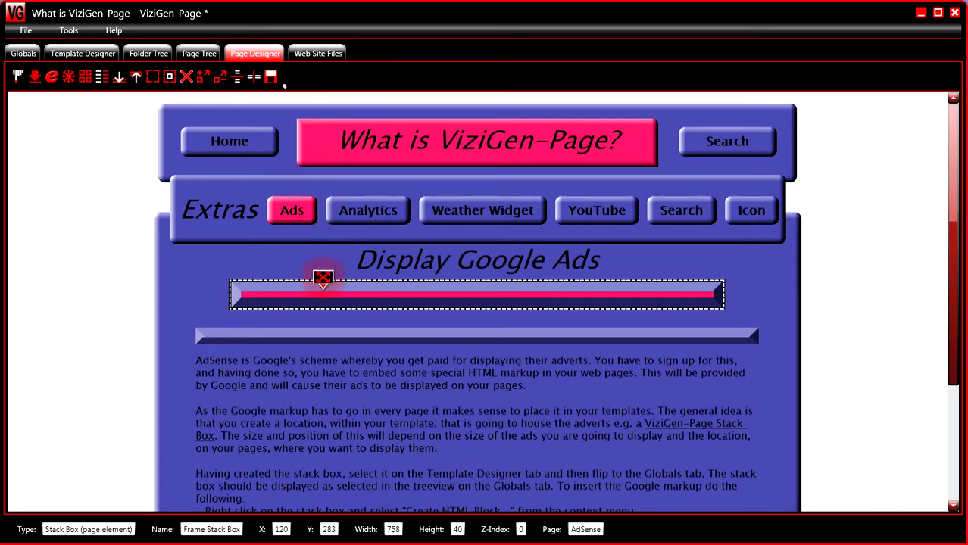
Centre the Google AdSense Stack Box horizontally and vertically within the Frame Stack Box
click(134, 77)
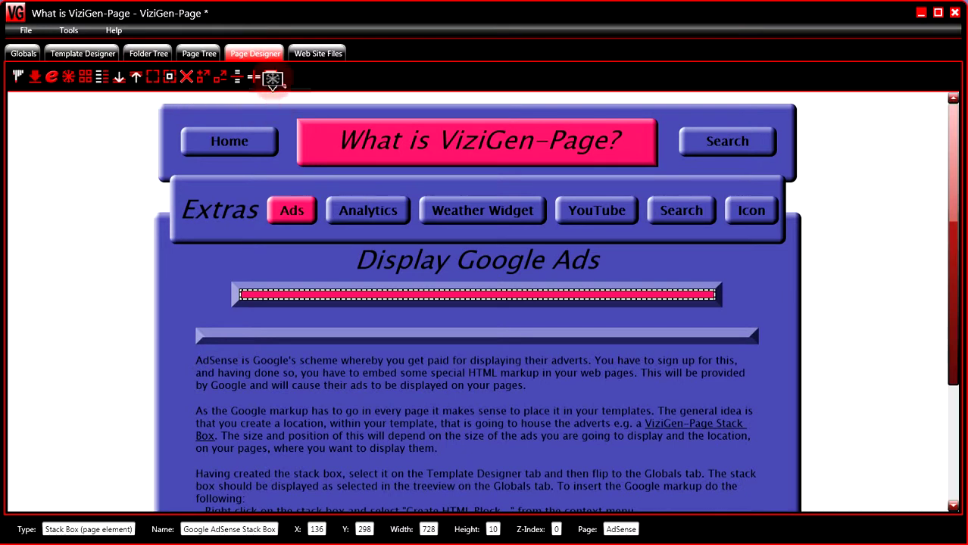
click(254, 77)
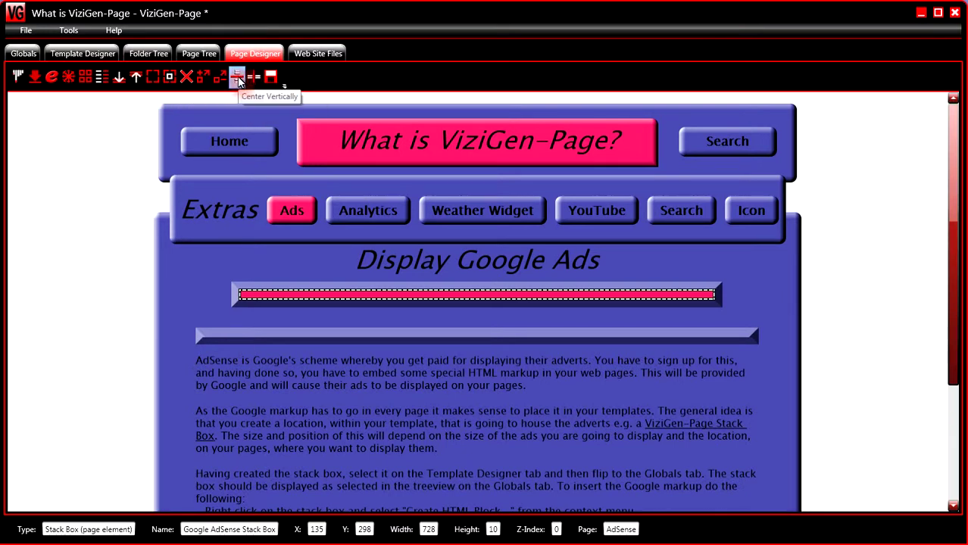
click(238, 79)
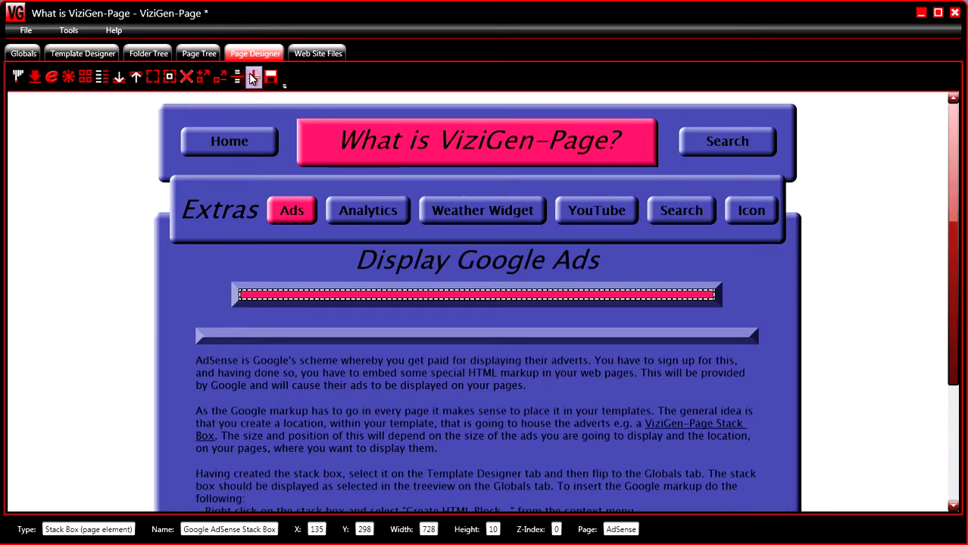
Regenerate the web site files with the framed ad box and reload the AdSense page in Firefox
click(305, 53)
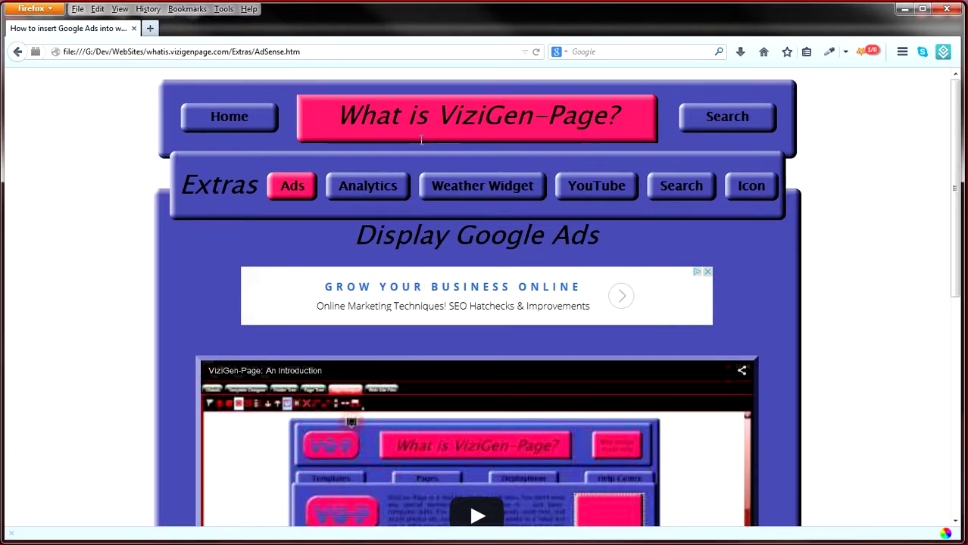
click(536, 51)
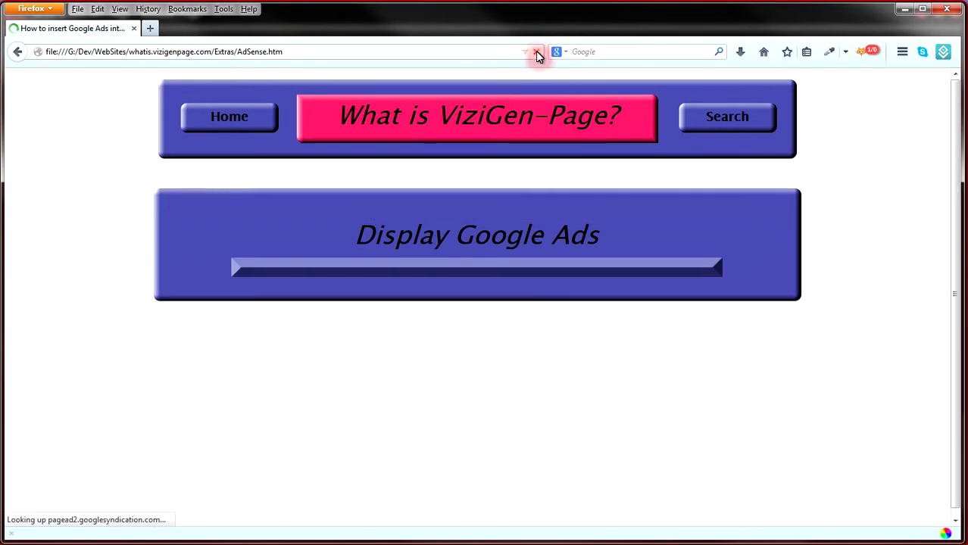